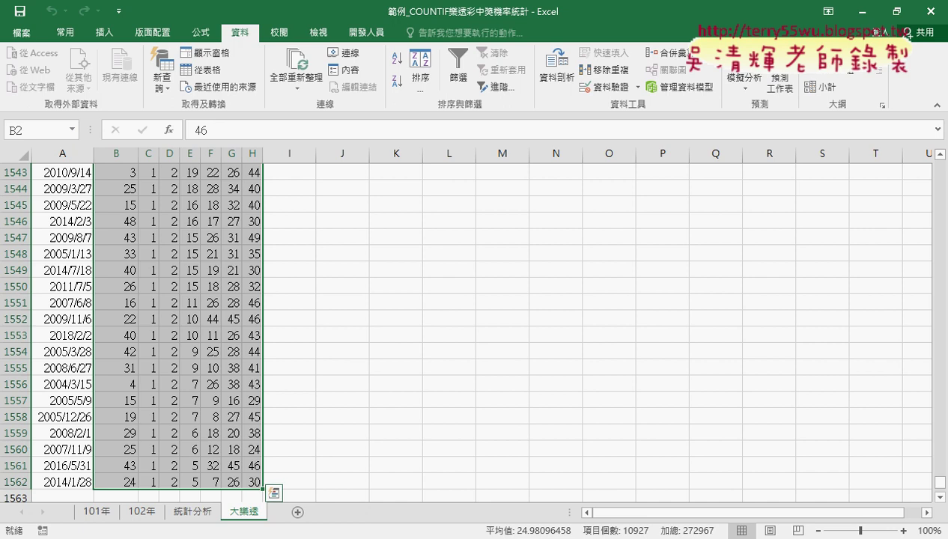
Look over the course's YouTube playlist in the browser, then return to the workbook
mouse_move(236, 533)
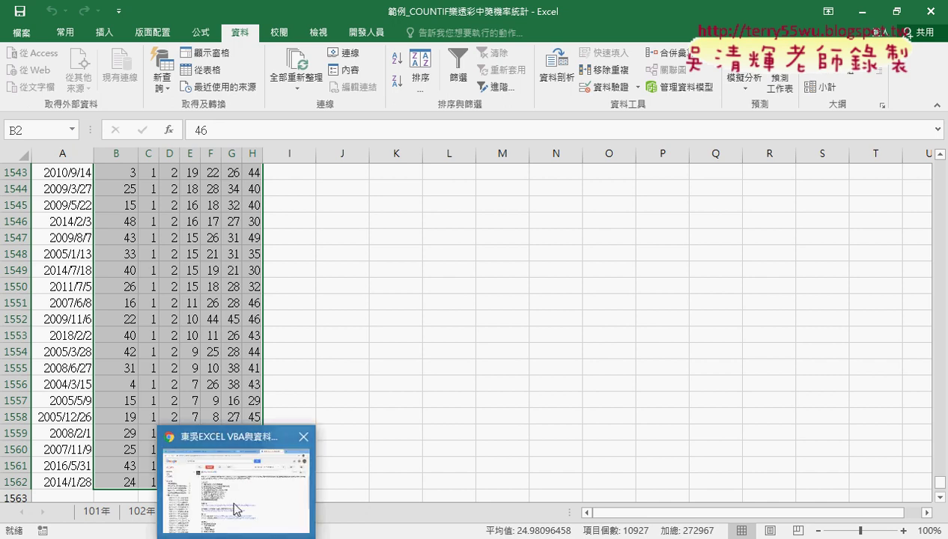
click(236, 460)
click(430, 360)
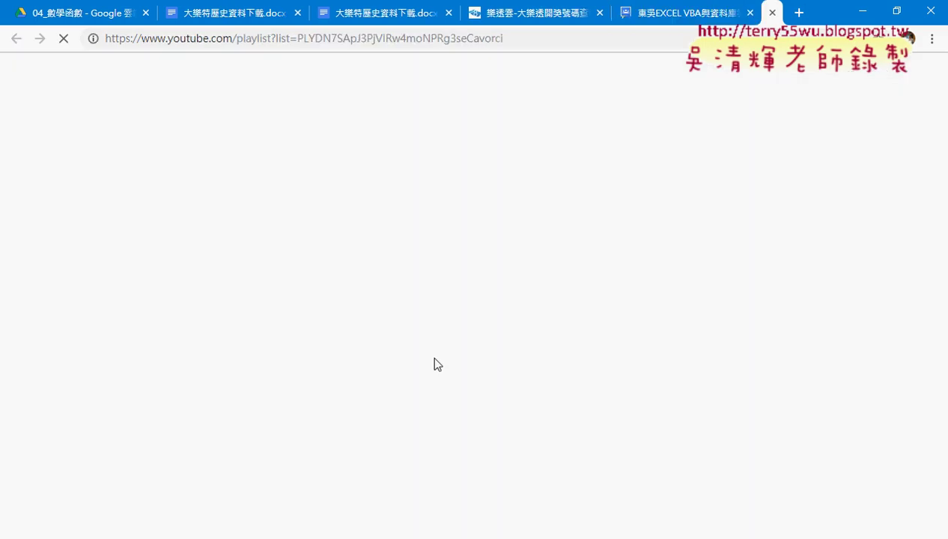
scroll(524, 412, down, 3)
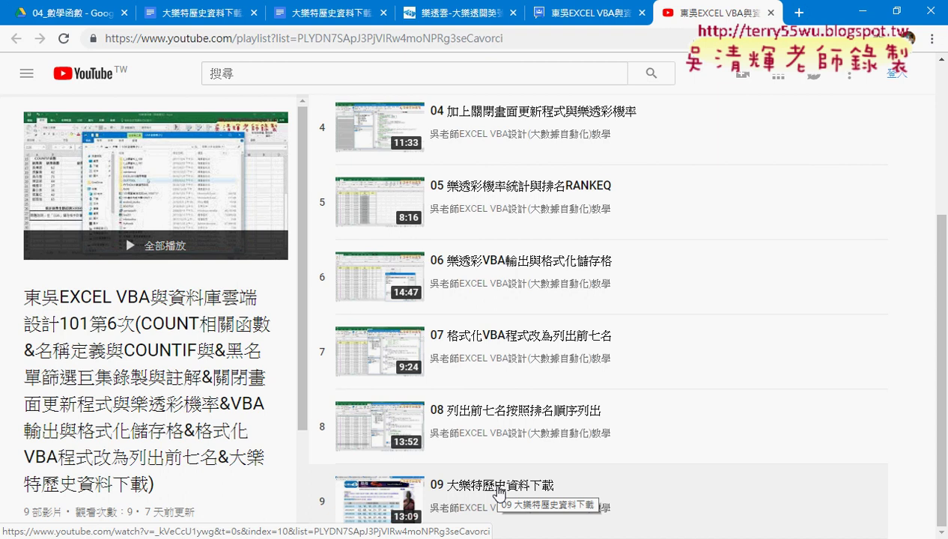
click(857, 15)
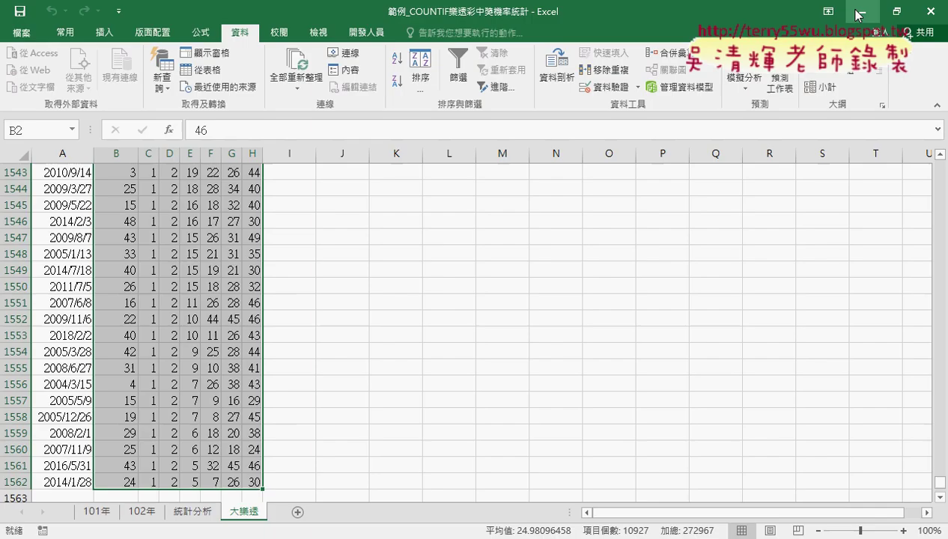
Add sheet 工作表6 and open the 批次大樂透下載 macro in the VBA editor
click(299, 512)
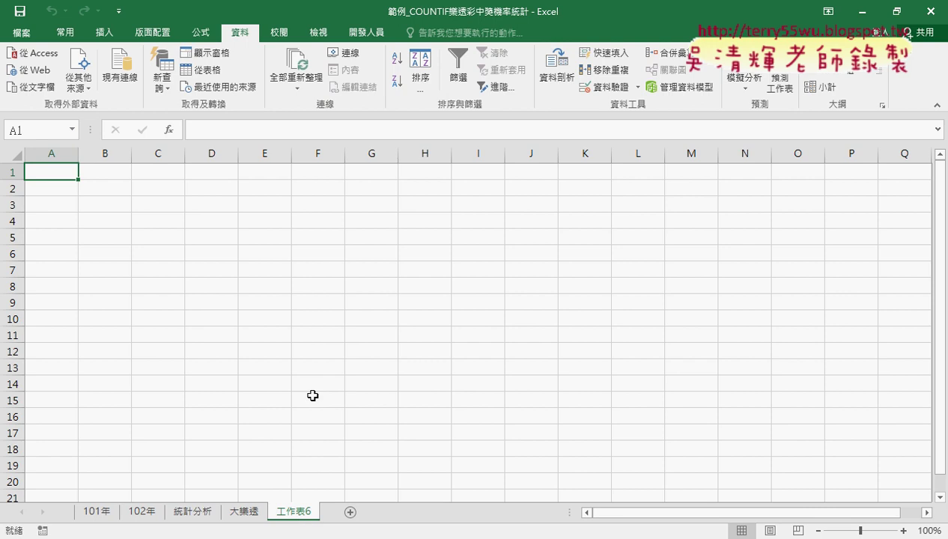
click(353, 35)
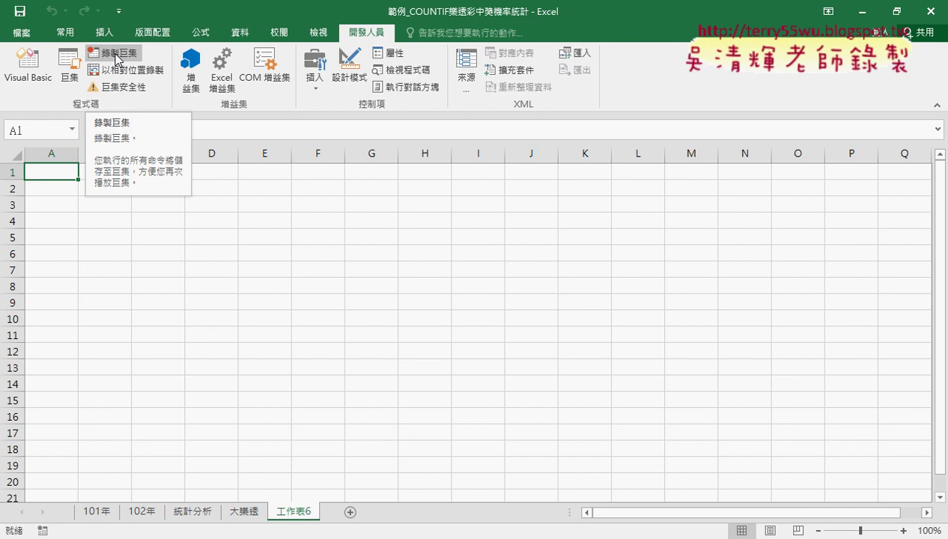
click(241, 34)
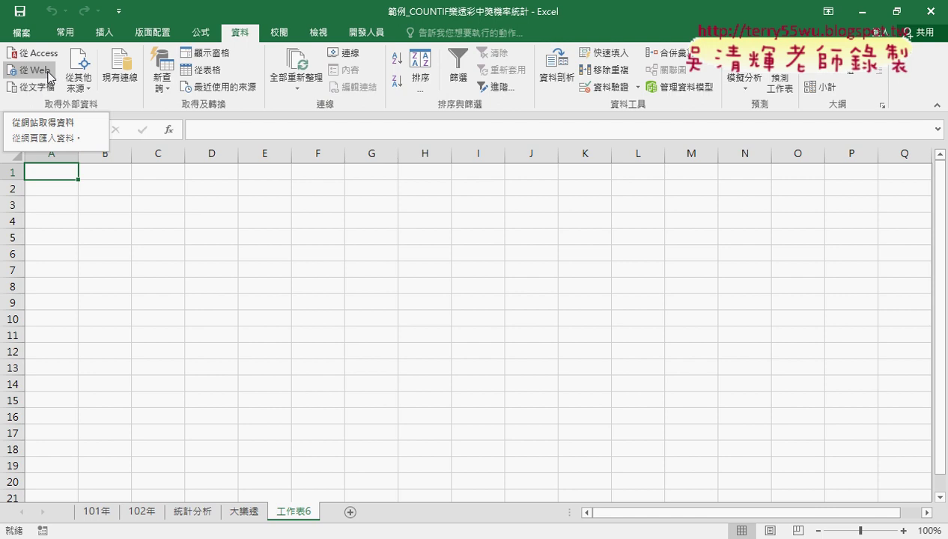
click(357, 34)
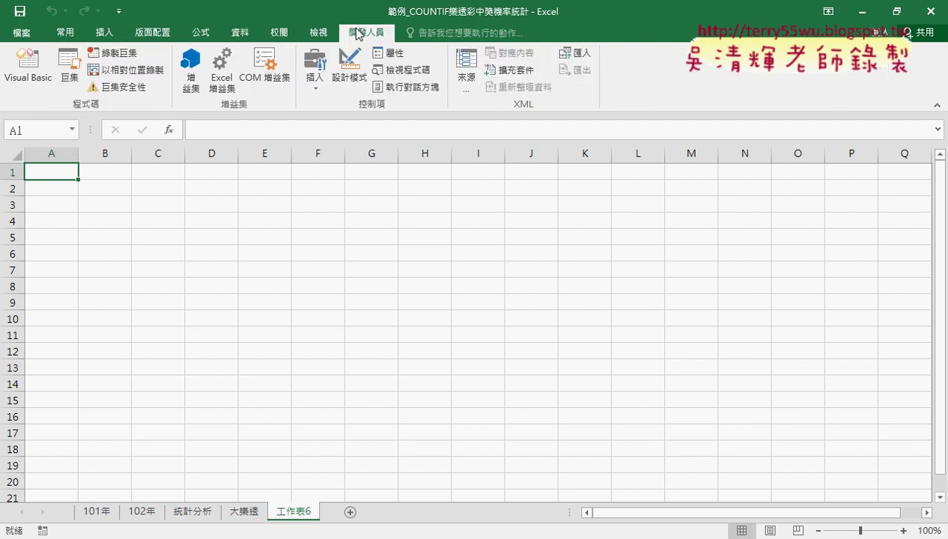
click(69, 75)
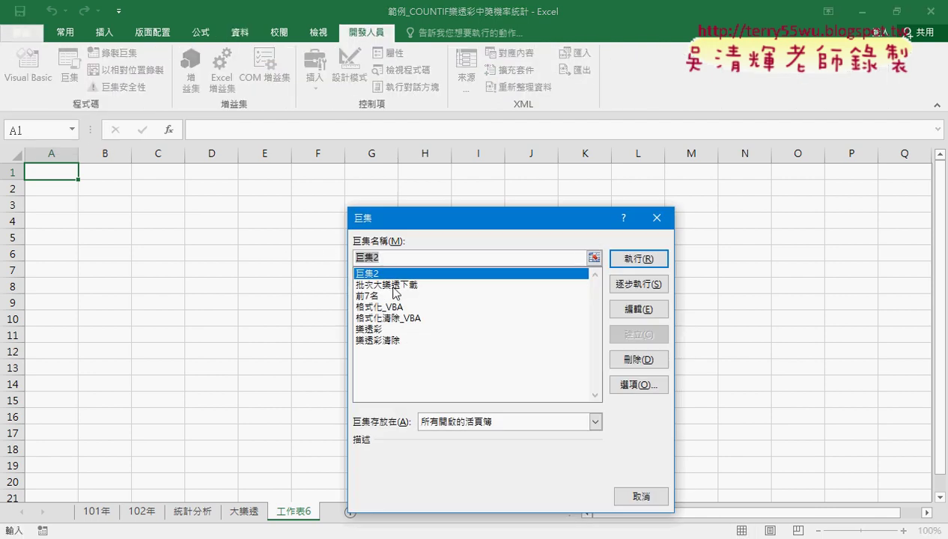
click(388, 284)
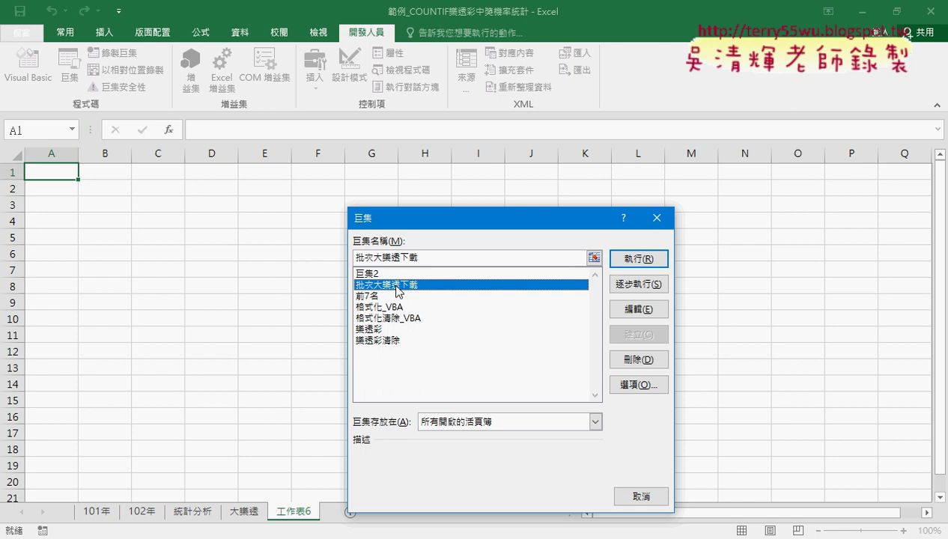
click(640, 309)
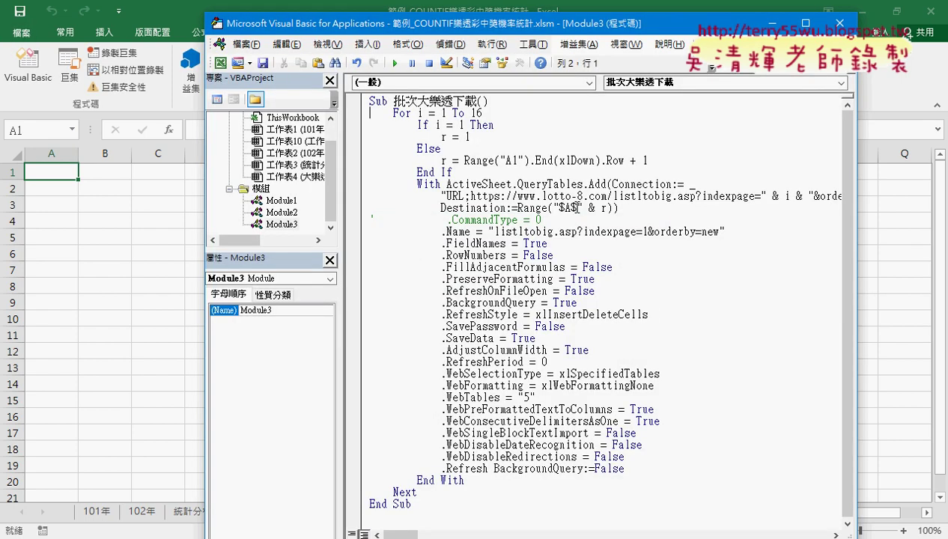
Review the For i = 1 To 16 loop and If/Else start-row block, widening the editor to show the URL
drag(482, 112, 359, 112)
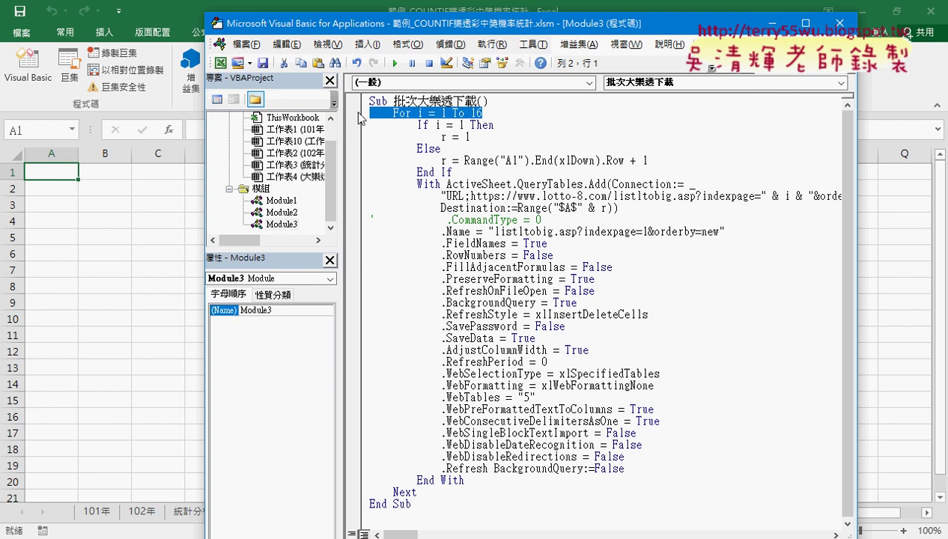
click(786, 197)
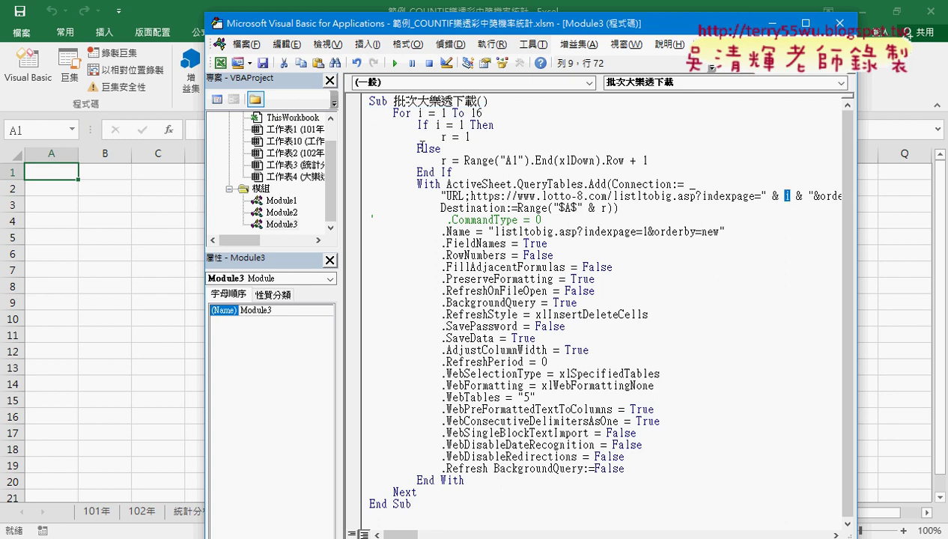
mouse_move(452, 172)
mouse_down()
mouse_move(404, 171)
mouse_move(447, 140)
mouse_up()
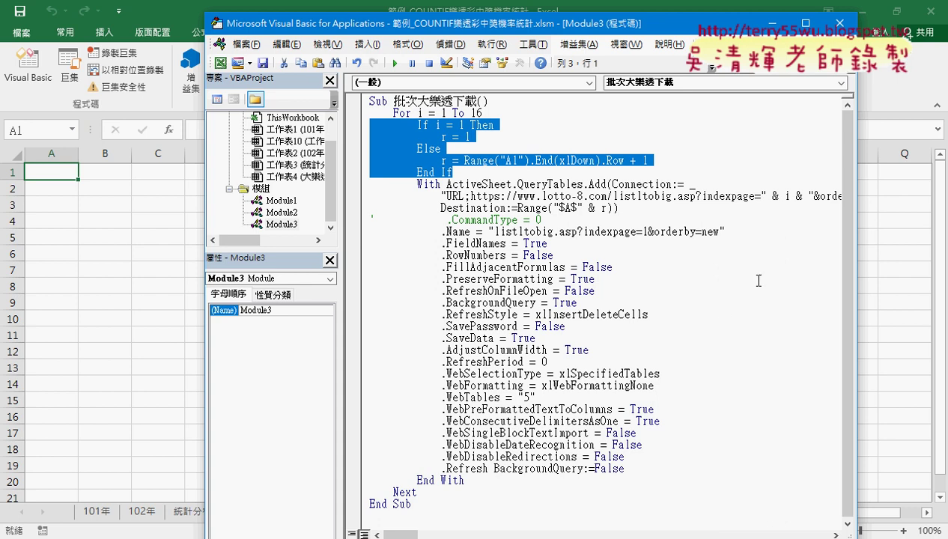
mouse_move(547, 22)
mouse_down()
mouse_move(549, 43)
mouse_move(506, 21)
mouse_up()
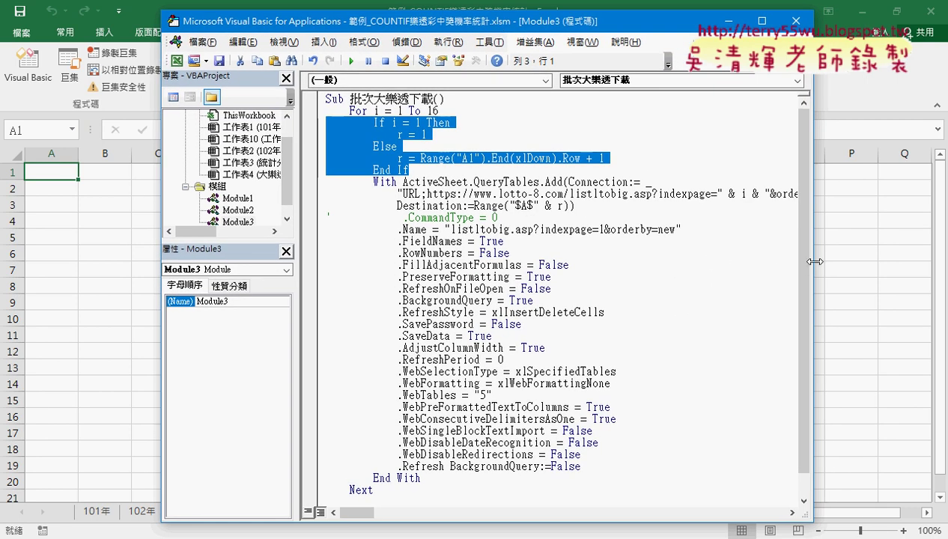
drag(814, 261, 917, 250)
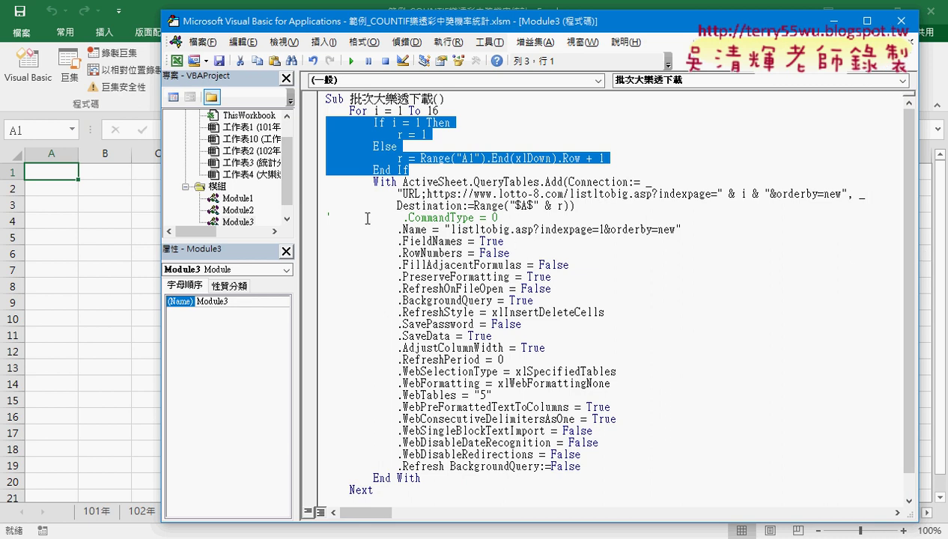
click(477, 216)
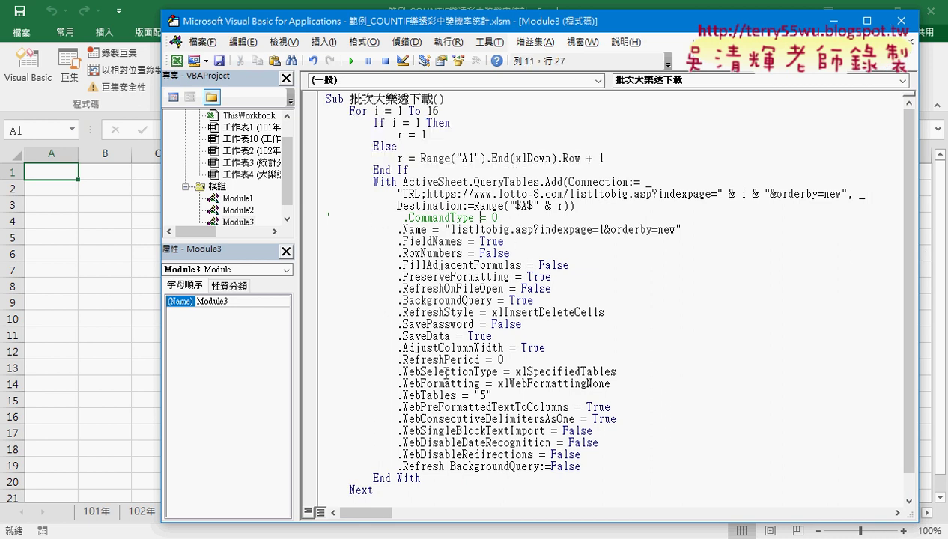
Walk through the query settings from .CommandType to .Refresh, including .WebTables = "5"
mouse_move(615, 370)
mouse_down()
mouse_move(367, 370)
mouse_move(327, 229)
mouse_up()
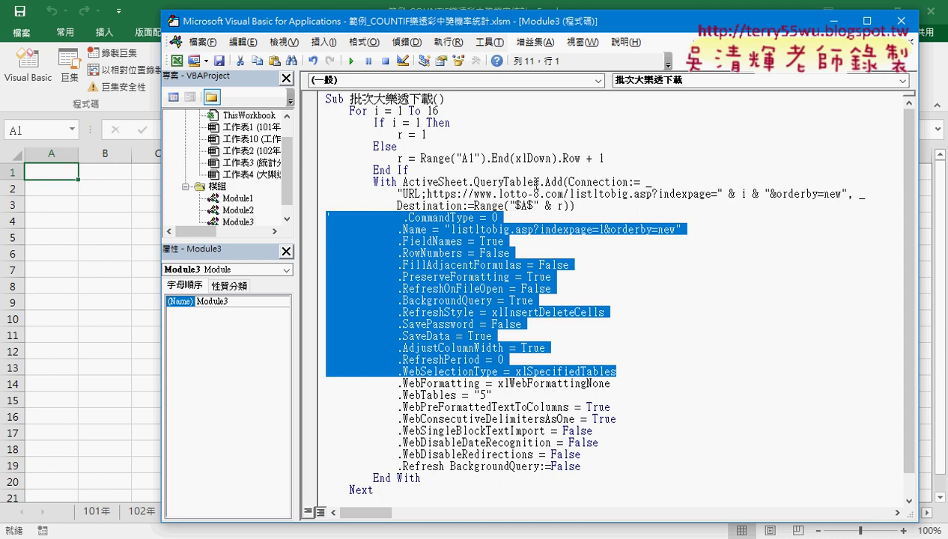
mouse_move(327, 217)
mouse_down()
mouse_move(517, 219)
mouse_move(621, 466)
mouse_up()
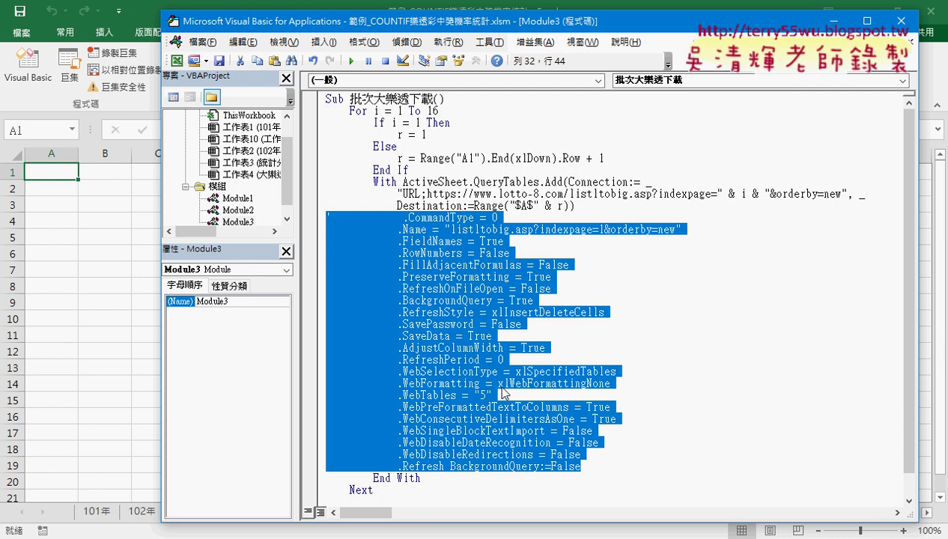
click(613, 383)
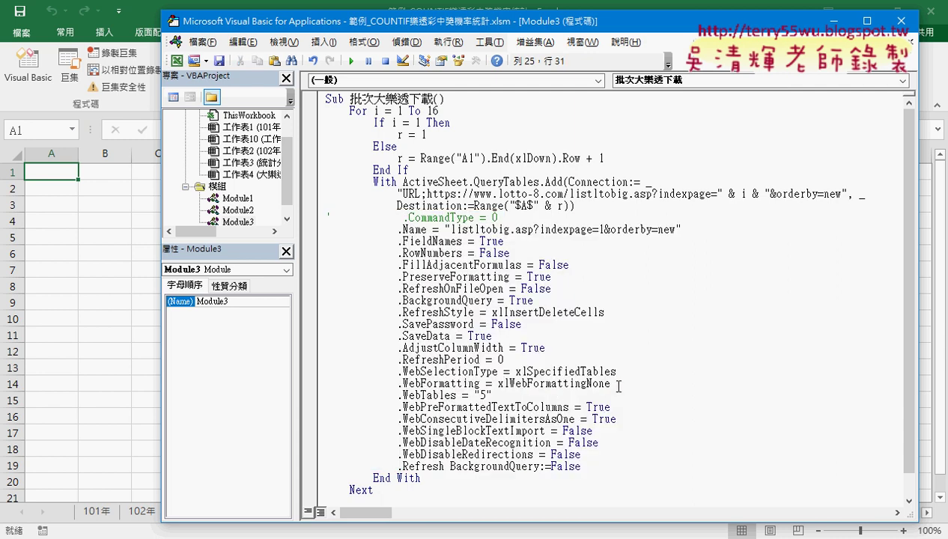
drag(612, 383, 397, 382)
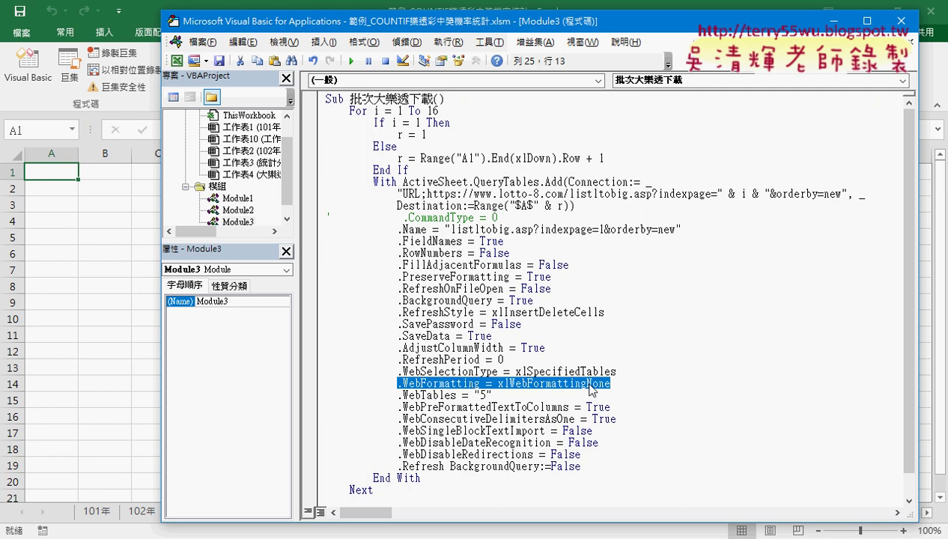
drag(492, 395, 396, 396)
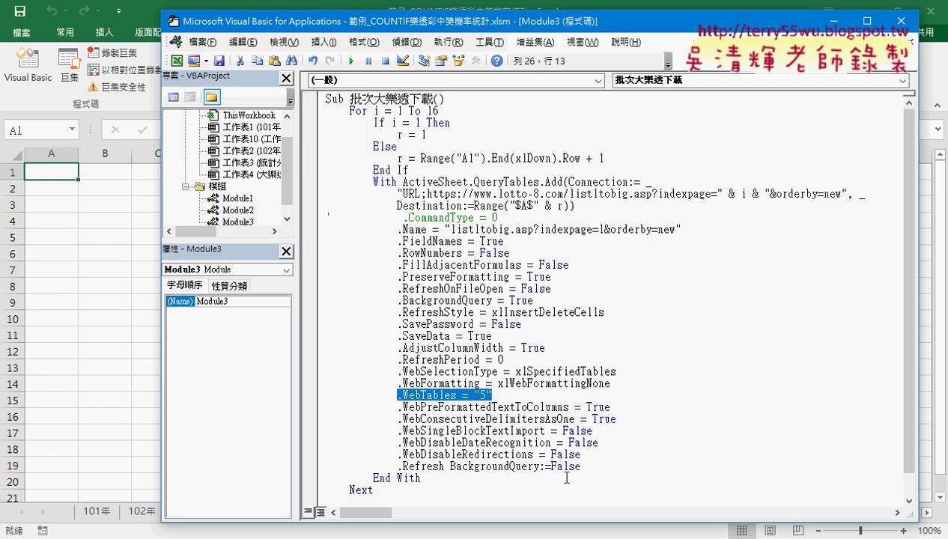
drag(580, 466, 398, 465)
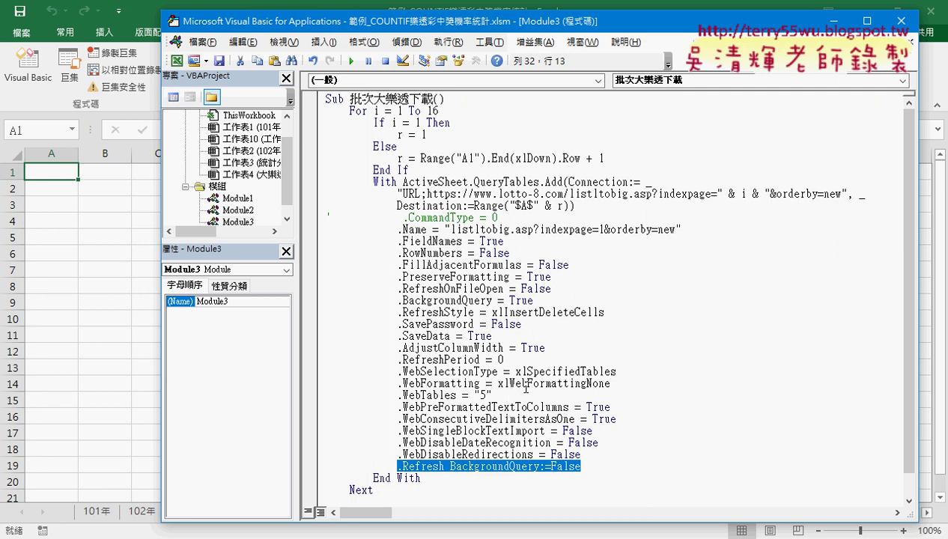
drag(615, 372, 325, 214)
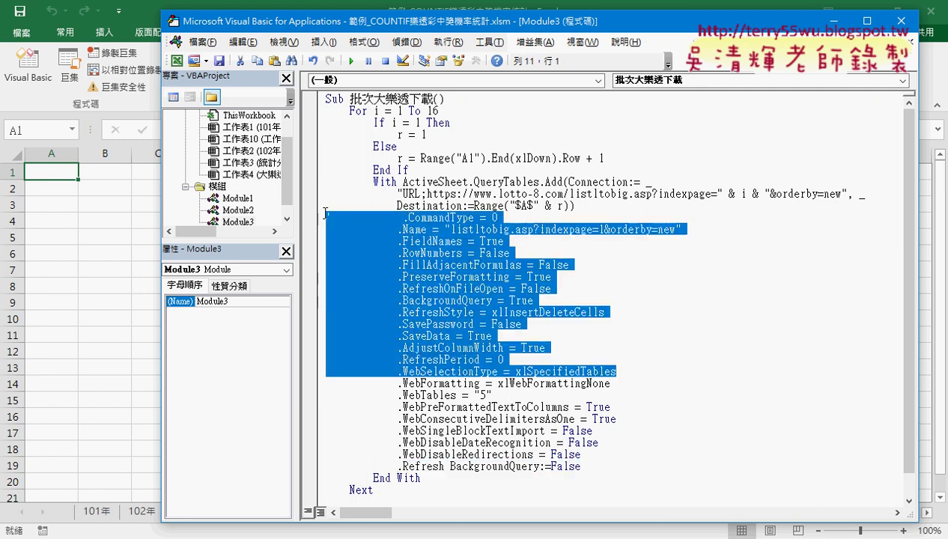
Delete the unneeded query settings, leaving only .WebFormatting, .WebTables = "5" and .Refresh BackgroundQuery:=False
key(Delete)
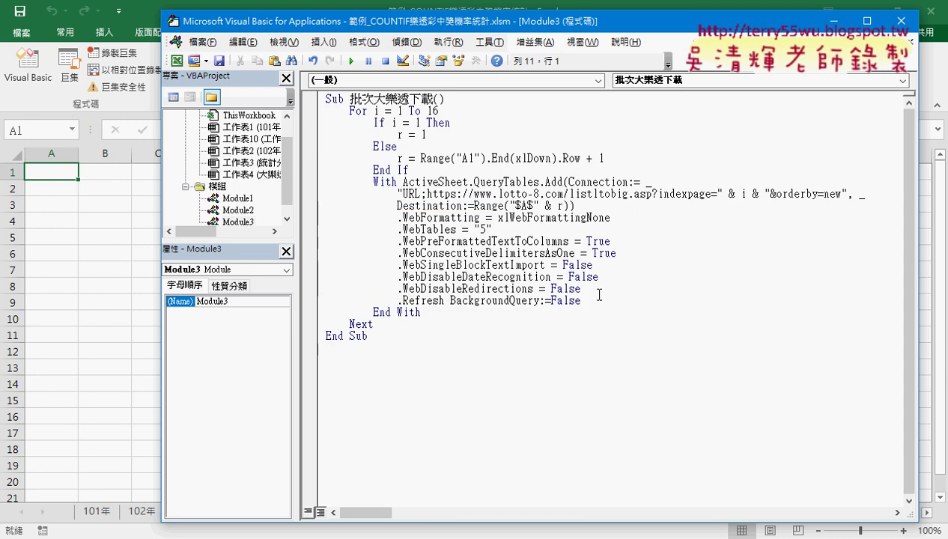
drag(593, 290, 316, 245)
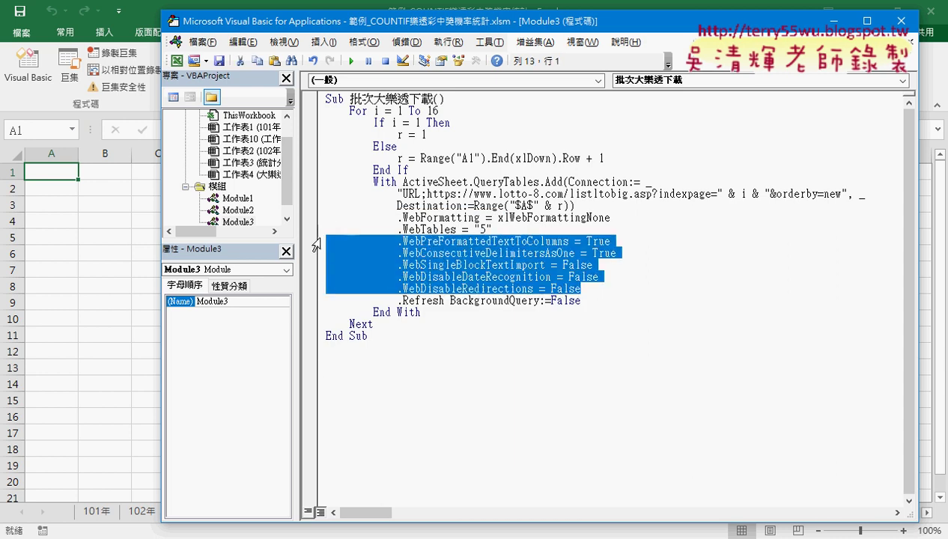
key(Delete)
key(Delete)
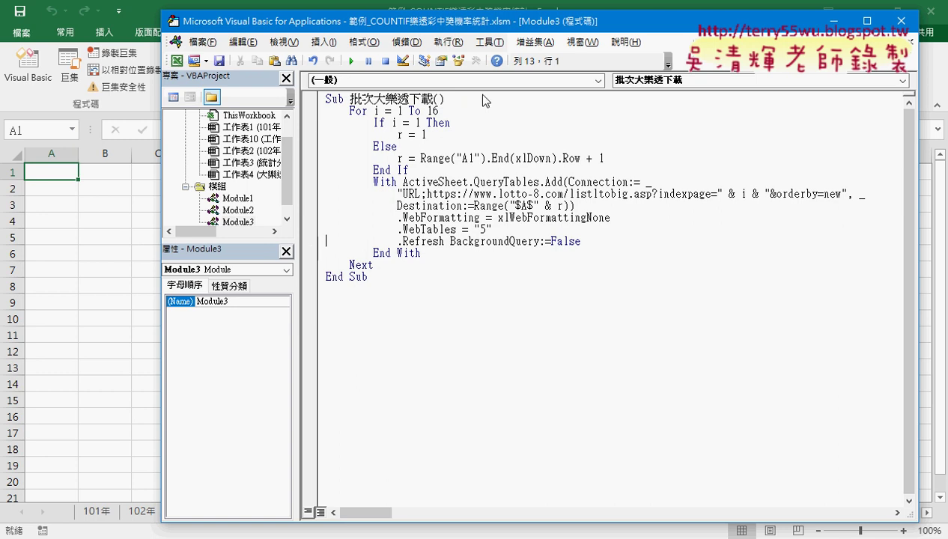
drag(480, 26, 607, 32)
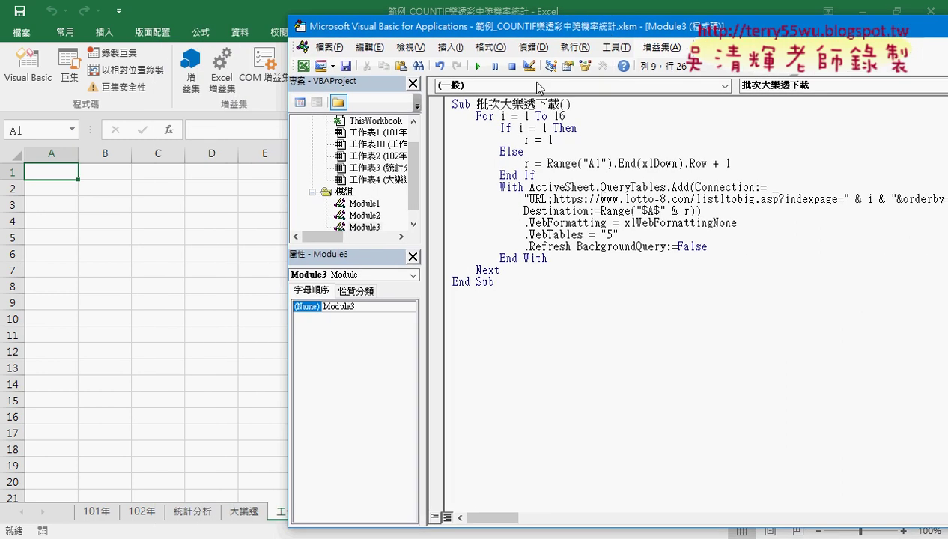
Run the macro to download the 16 pages of draws into 工作表6 and check the data's extent
click(479, 66)
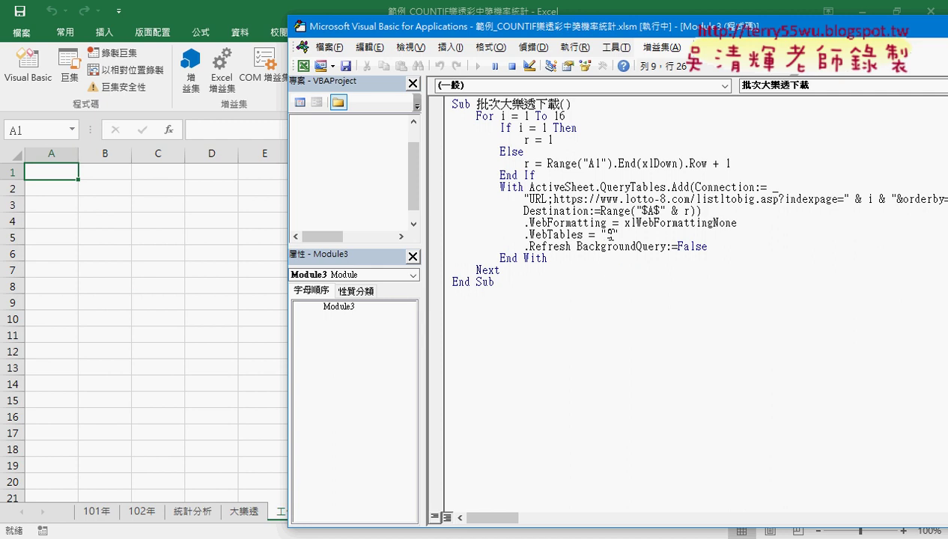
click(189, 298)
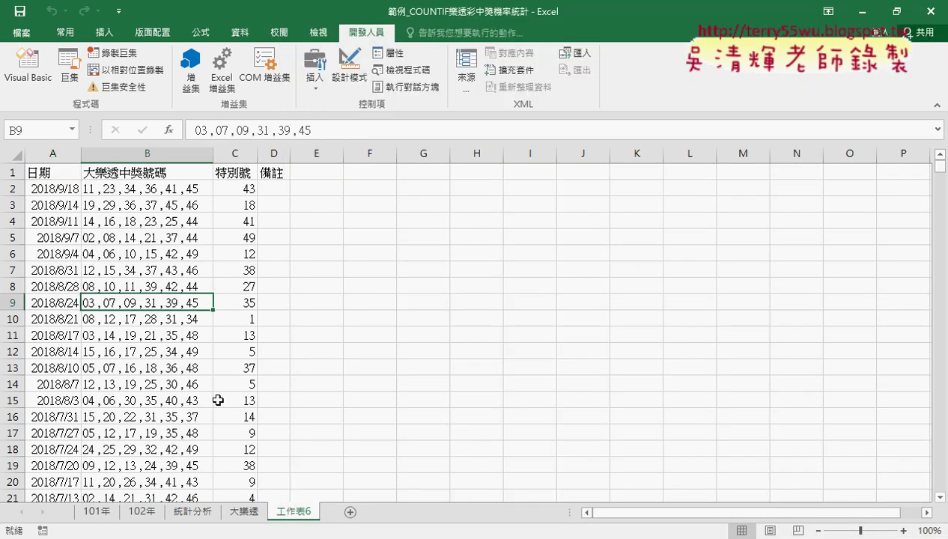
key(ctrl+Down)
key(ctrl+Up)
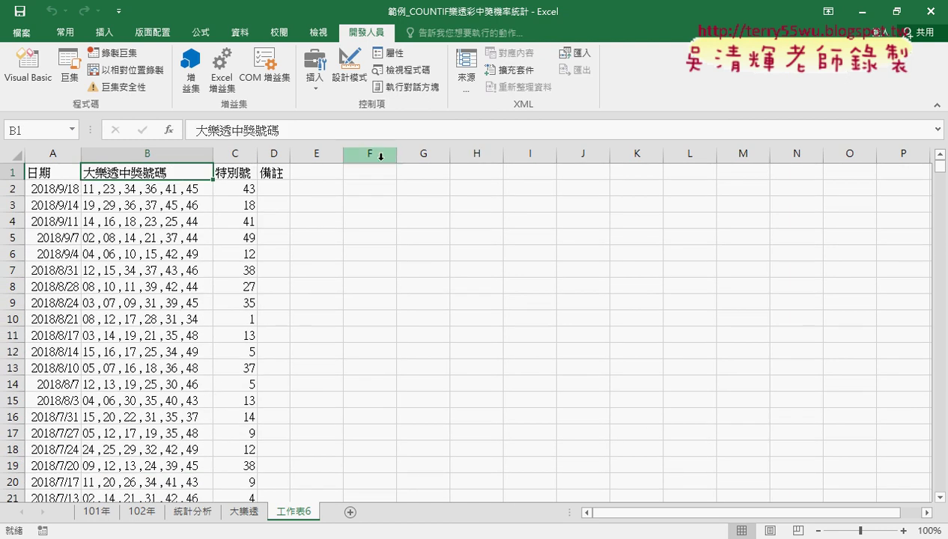
click(240, 33)
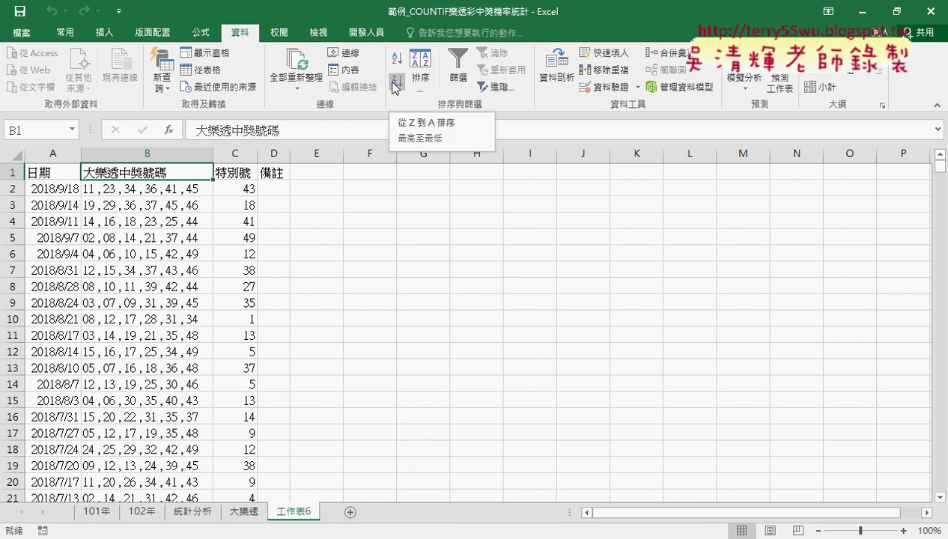
Sort the draws Z to A and delete the repeated header rows 2–16
click(394, 82)
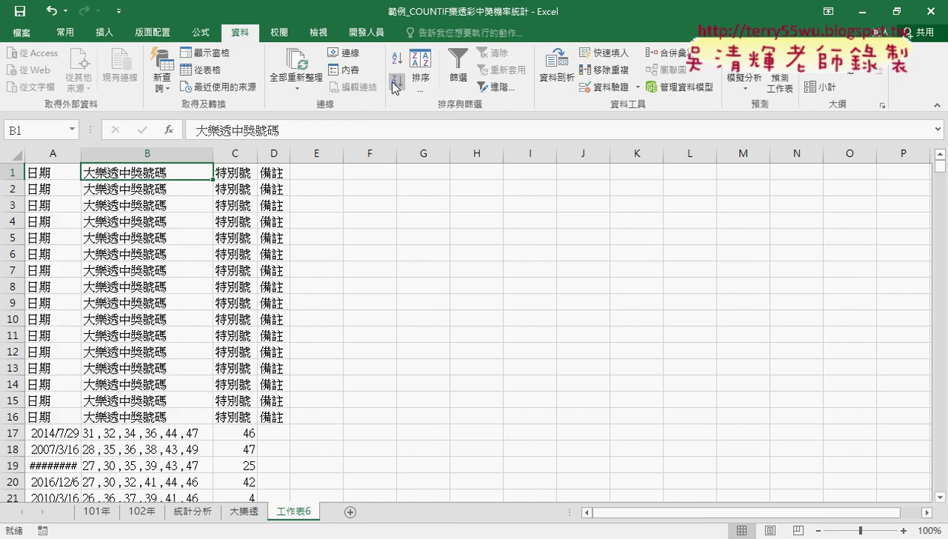
mouse_move(16, 188)
mouse_down()
mouse_move(19, 352)
mouse_move(32, 417)
mouse_up()
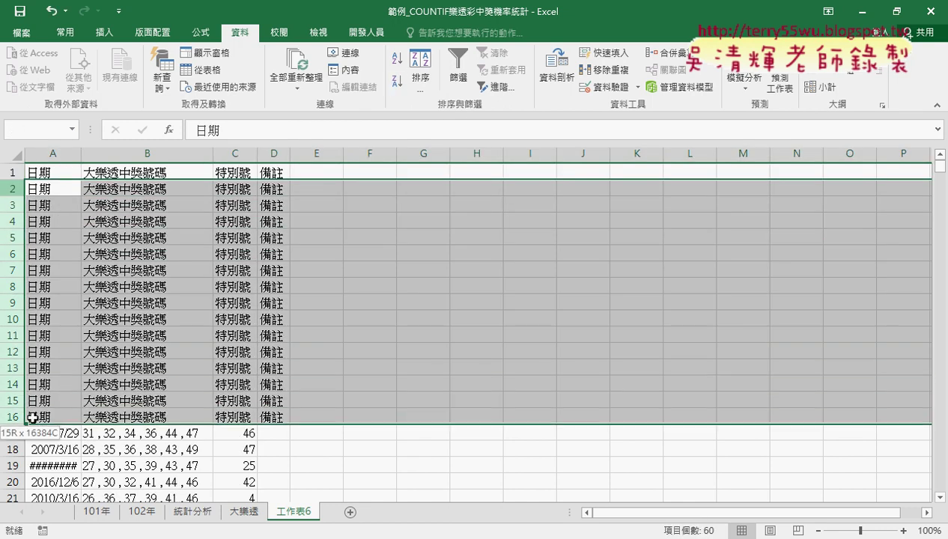
right_click(199, 245)
click(235, 365)
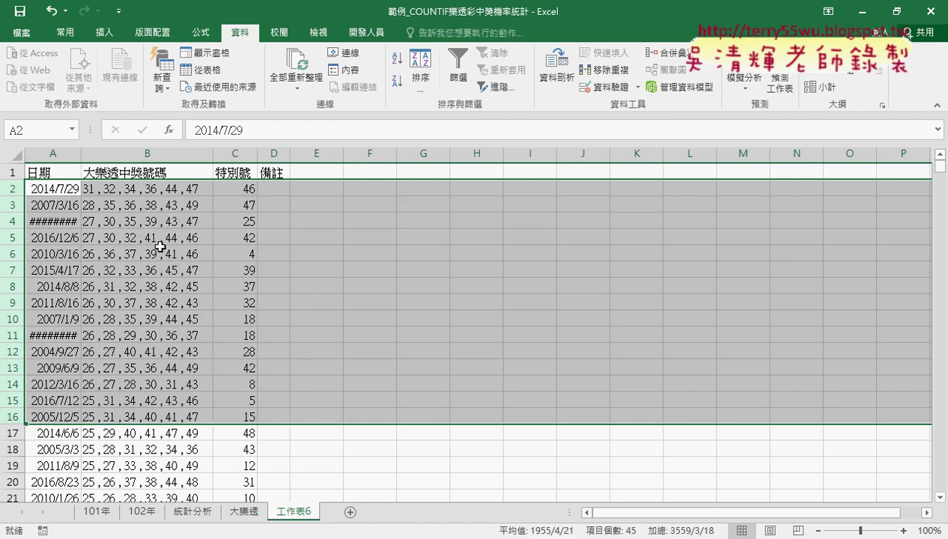
click(275, 173)
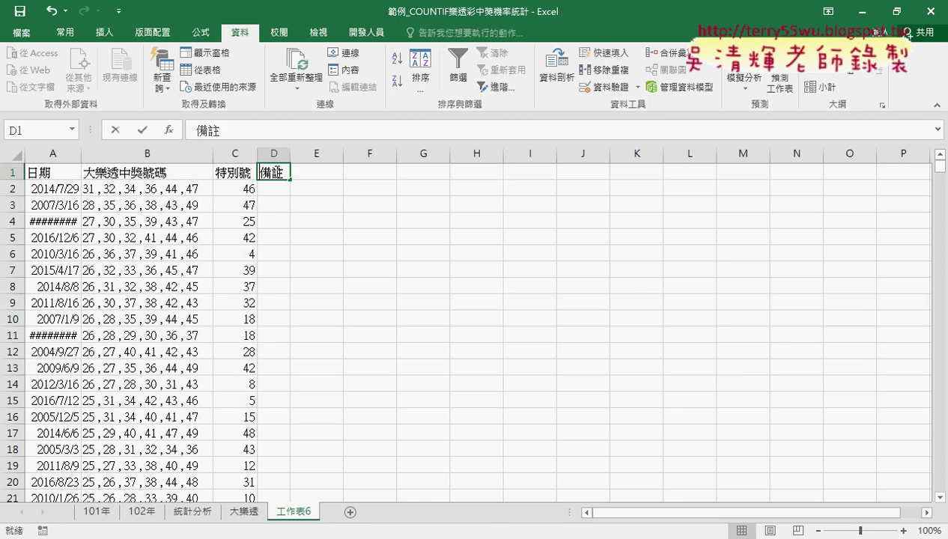
Replace the 備註 heading with the series 1–6 across D1:I1
text(1)
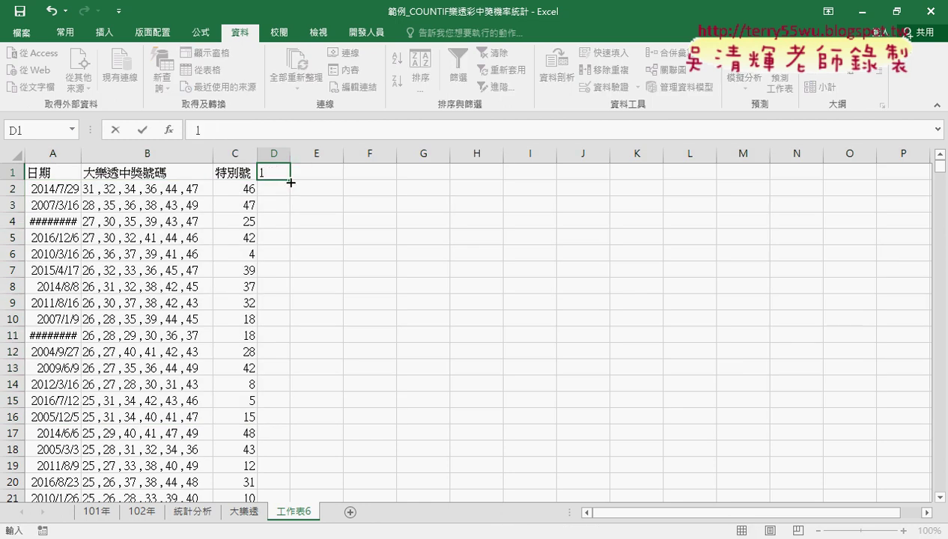
drag(291, 179, 521, 176)
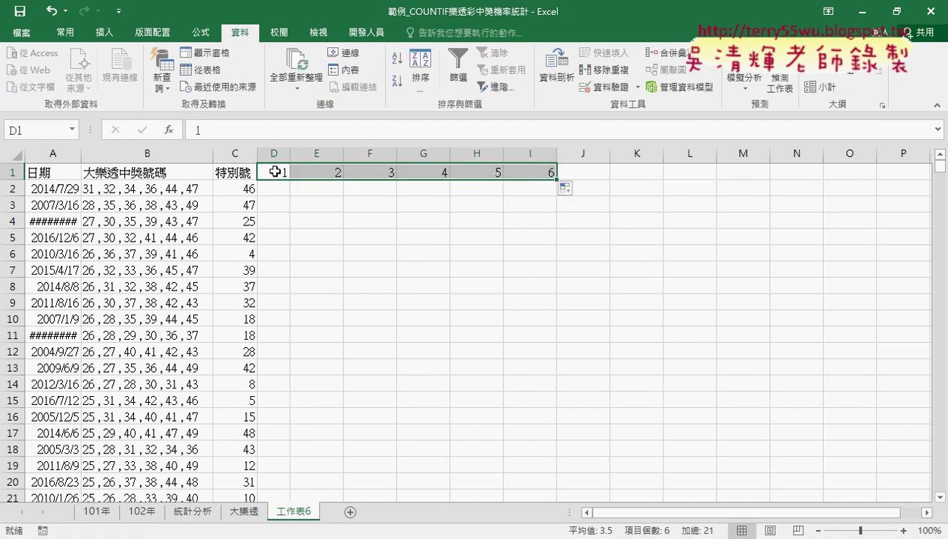
click(289, 182)
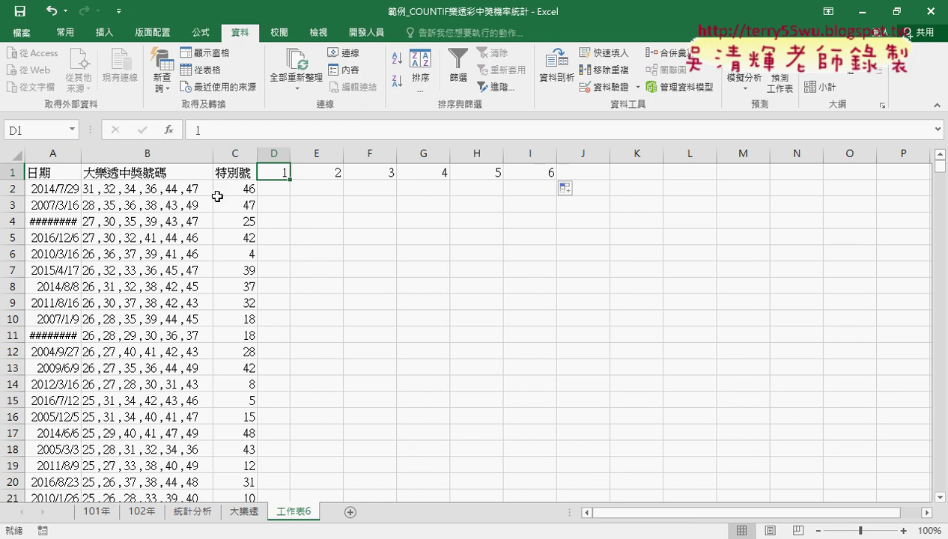
Select the winning-numbers column B
click(164, 192)
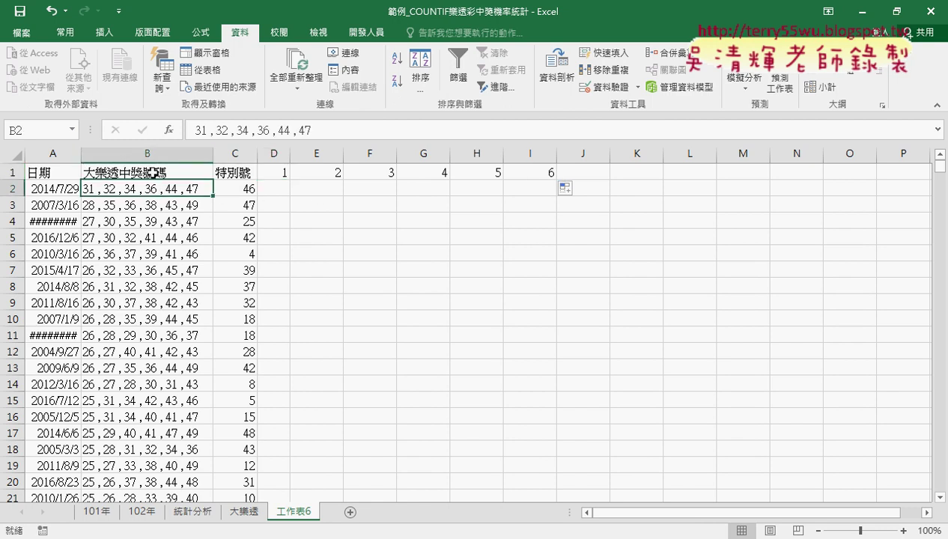
click(152, 156)
click(163, 192)
click(160, 149)
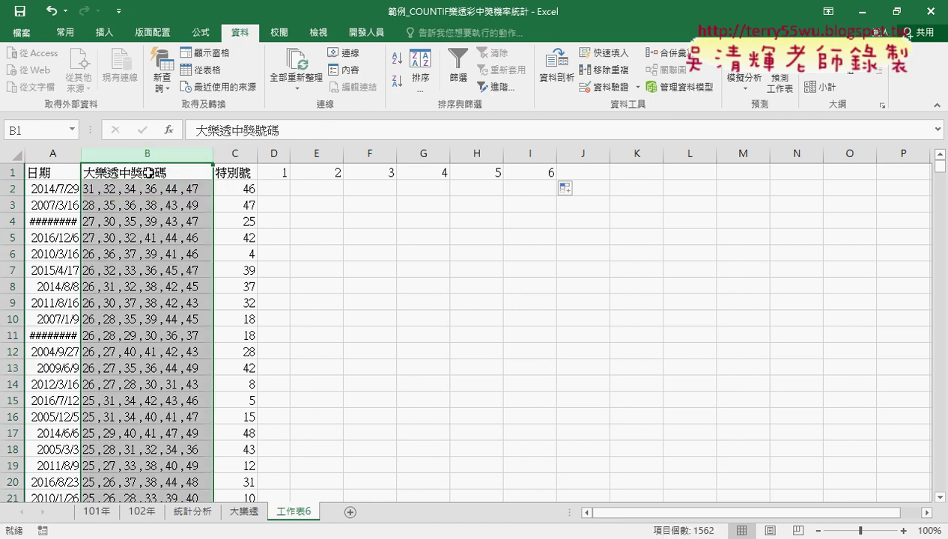
Select the winning numbers from B2 down to B1562 with Ctrl+Shift+Down
drag(164, 185, 165, 199)
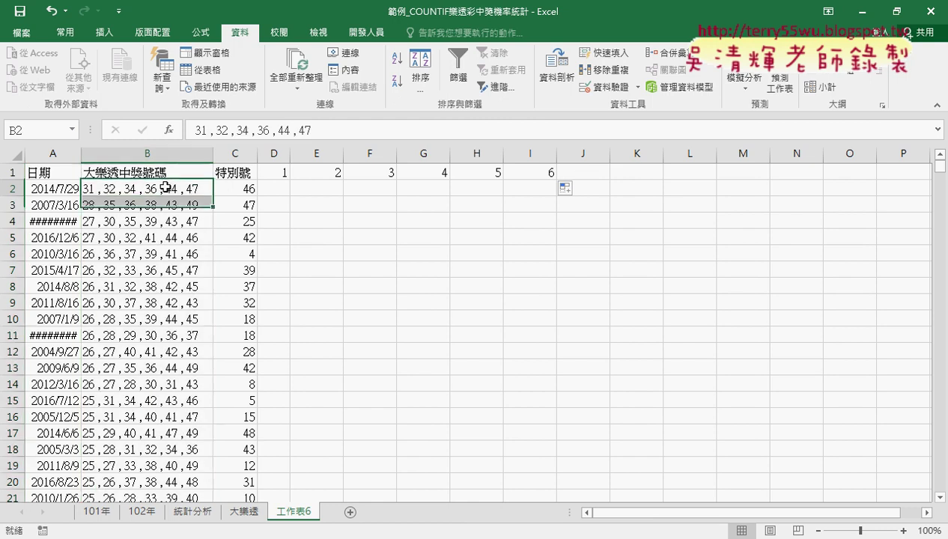
click(164, 188)
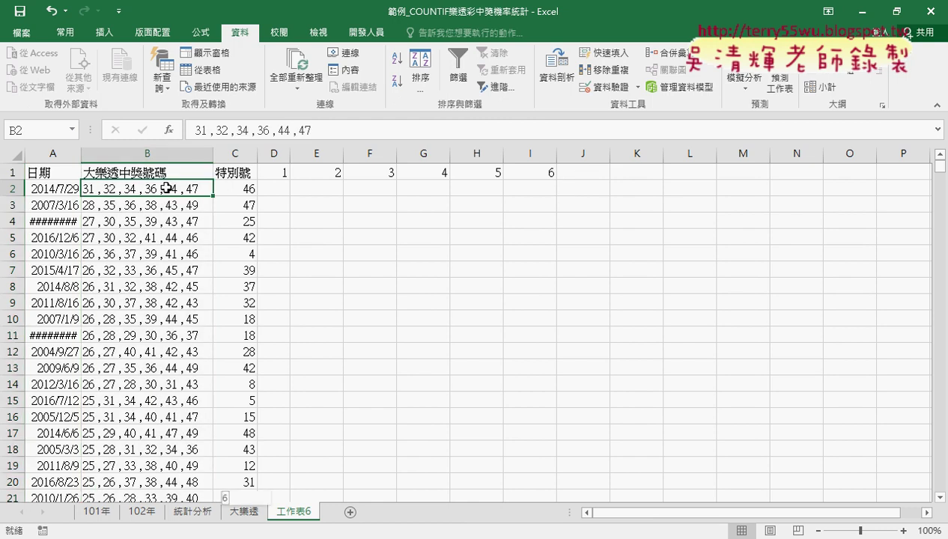
key(ctrl+shift+Down)
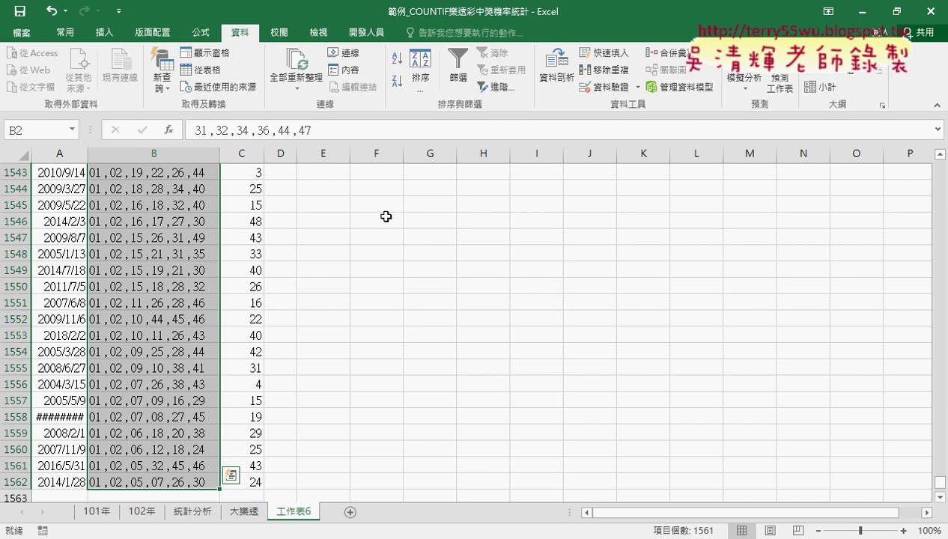
drag(939, 481, 941, 167)
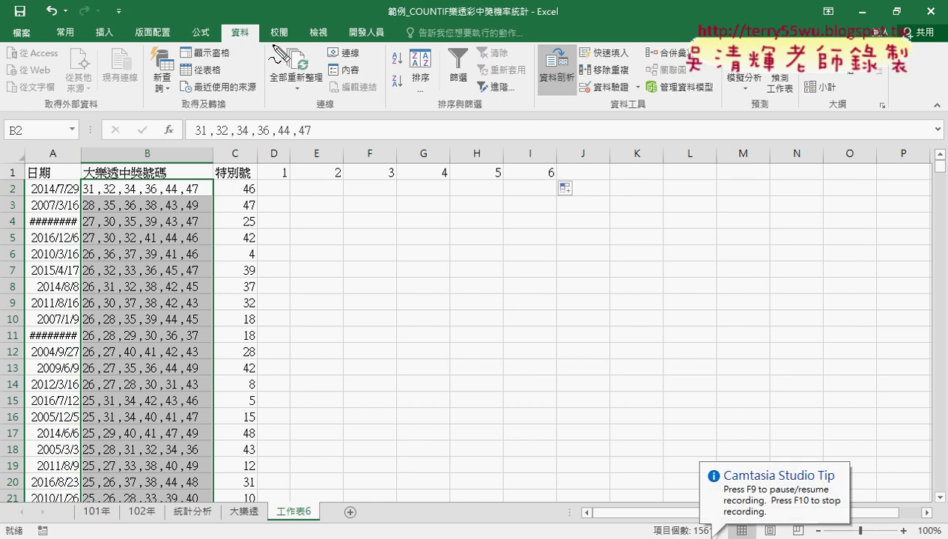
drag(258, 24, 264, 39)
mouse_move(563, 105)
mouse_down()
mouse_move(581, 58)
mouse_move(574, 105)
mouse_up()
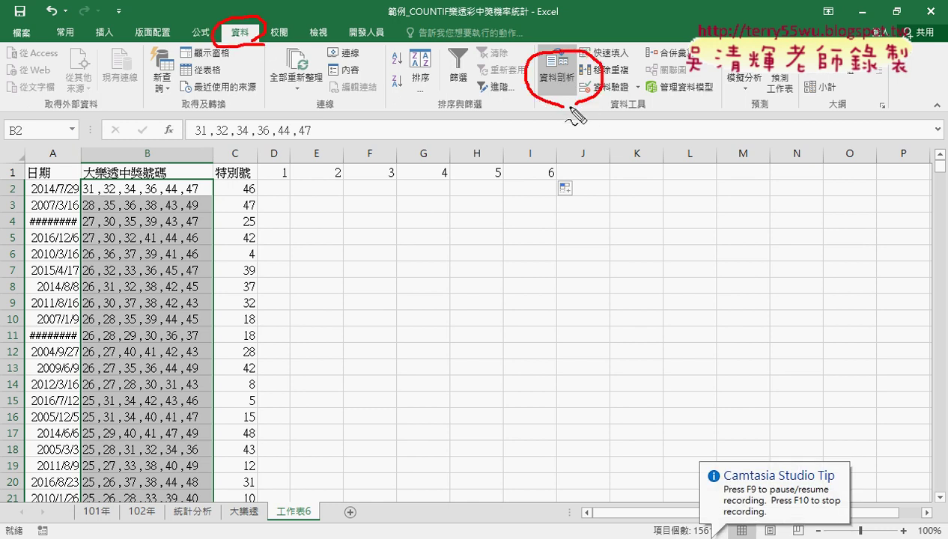
drag(97, 200, 104, 199)
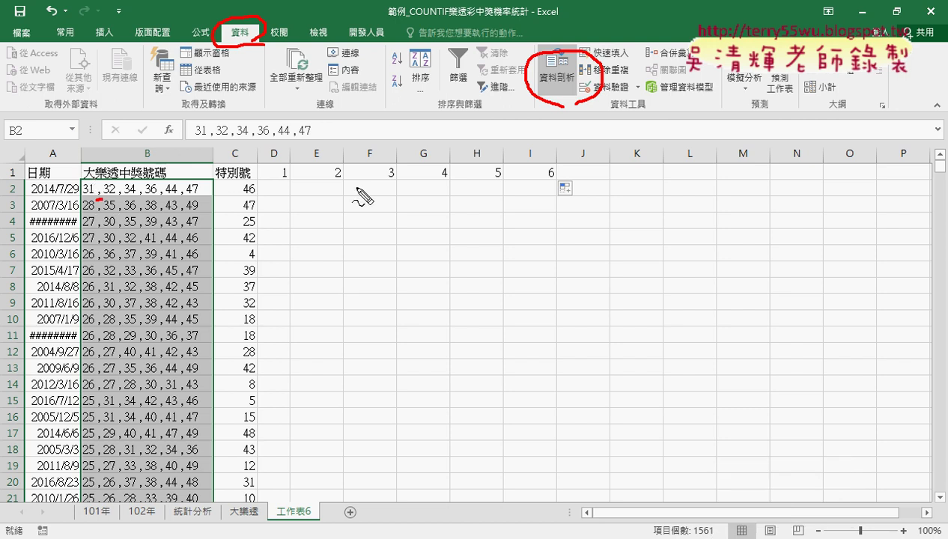
key(Escape)
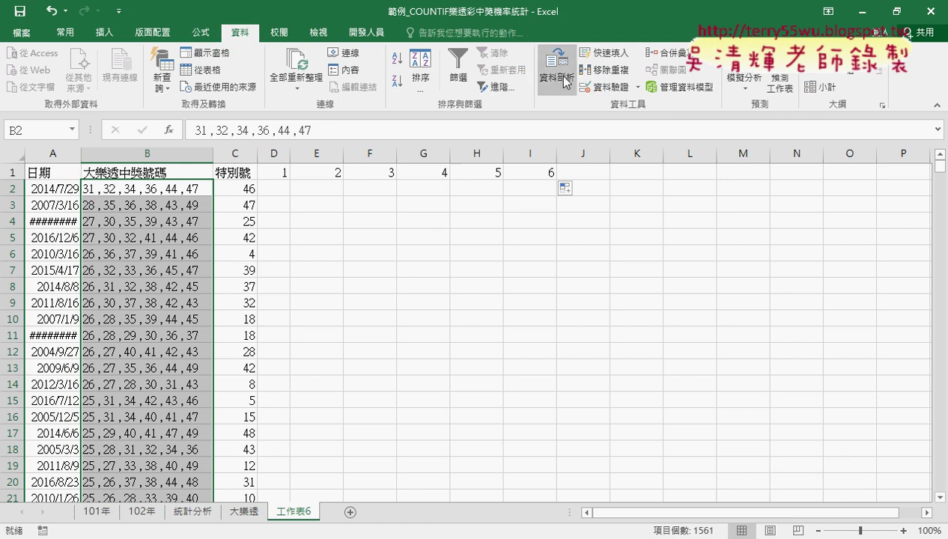
Split the comma-separated winning numbers into columns starting at D2 with Text to Columns
click(556, 71)
click(367, 289)
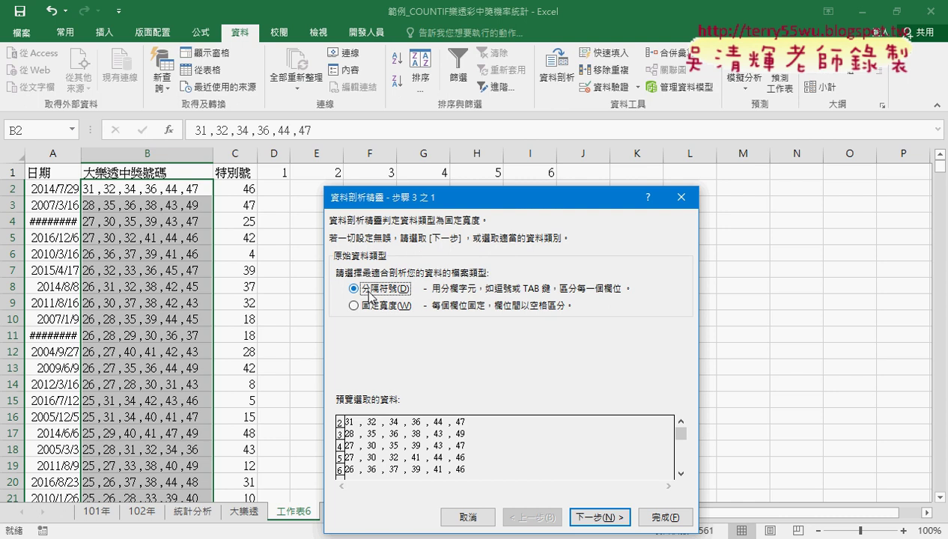
click(597, 513)
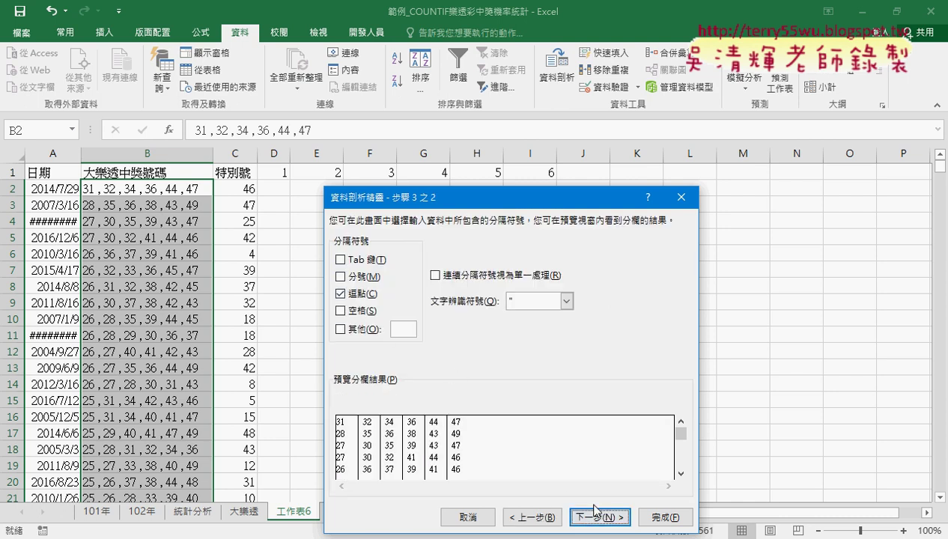
click(591, 512)
double_click(408, 340)
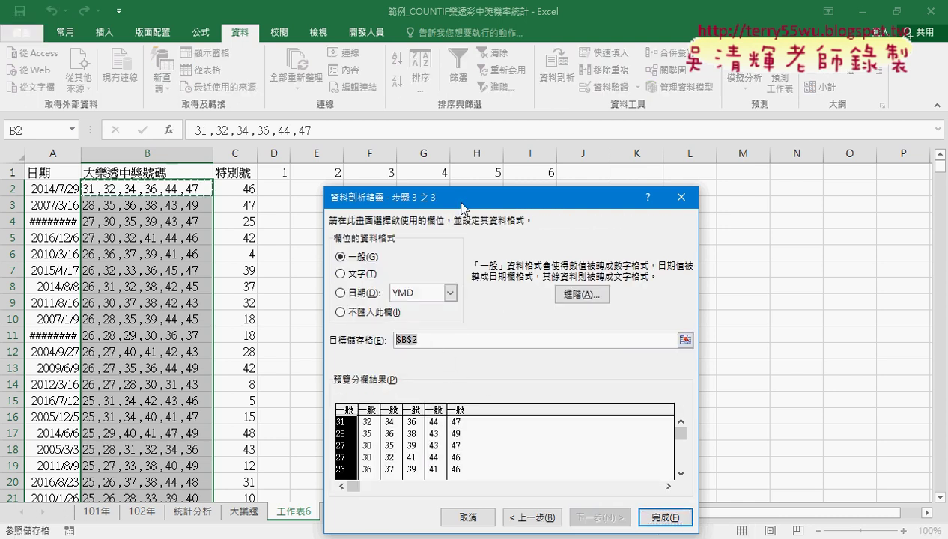
drag(459, 197, 542, 184)
click(275, 189)
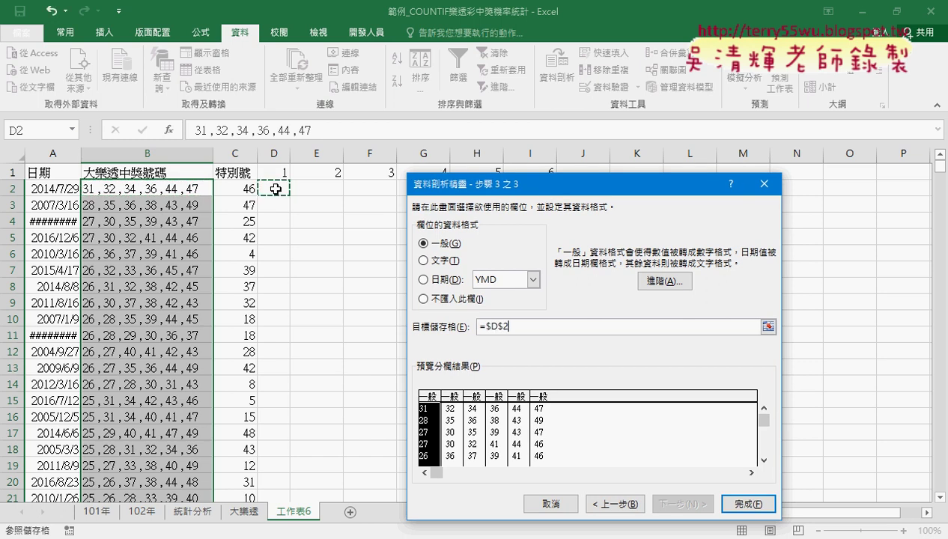
click(749, 503)
Delete the original combined winning-numbers column B
click(192, 169)
right_click(173, 226)
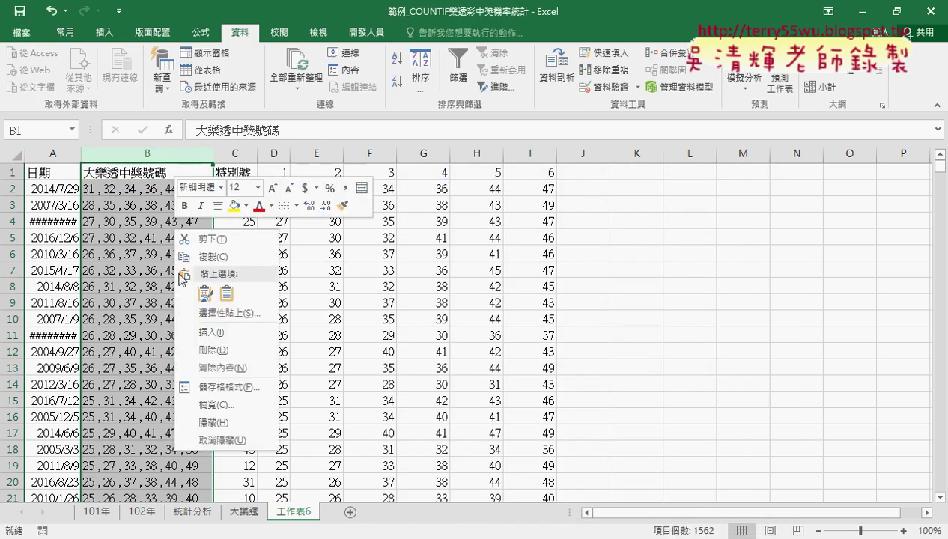
click(210, 350)
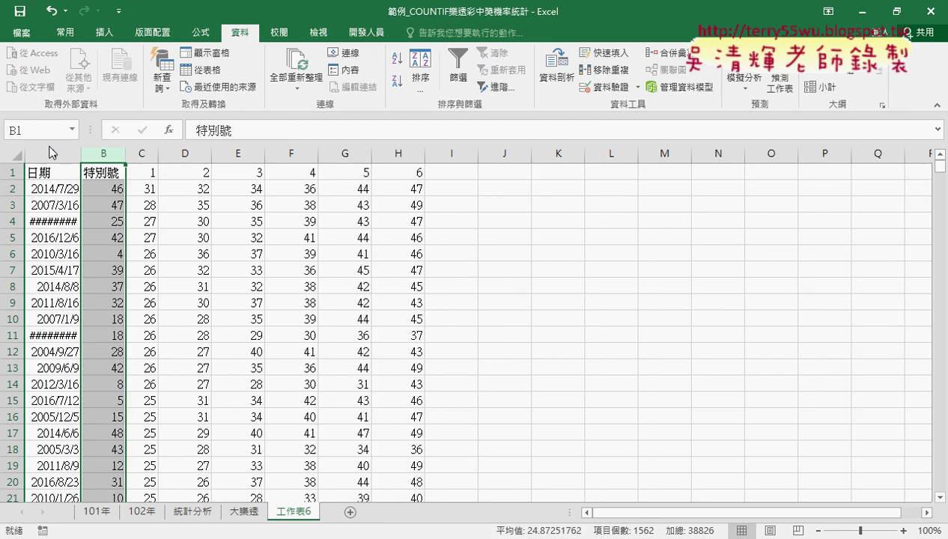
AutoFit columns A through H so the dates and six number columns fit their contents
click(52, 157)
drag(52, 159, 398, 159)
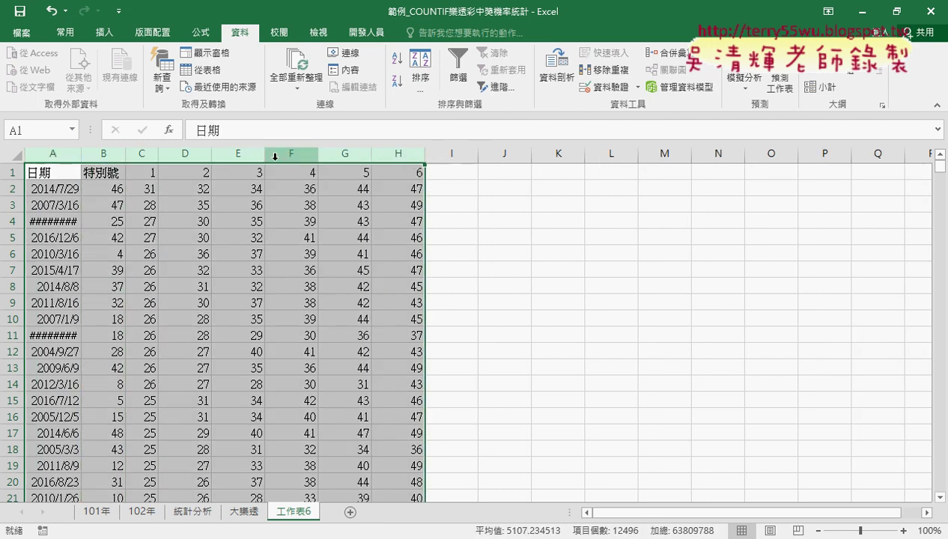
click(65, 32)
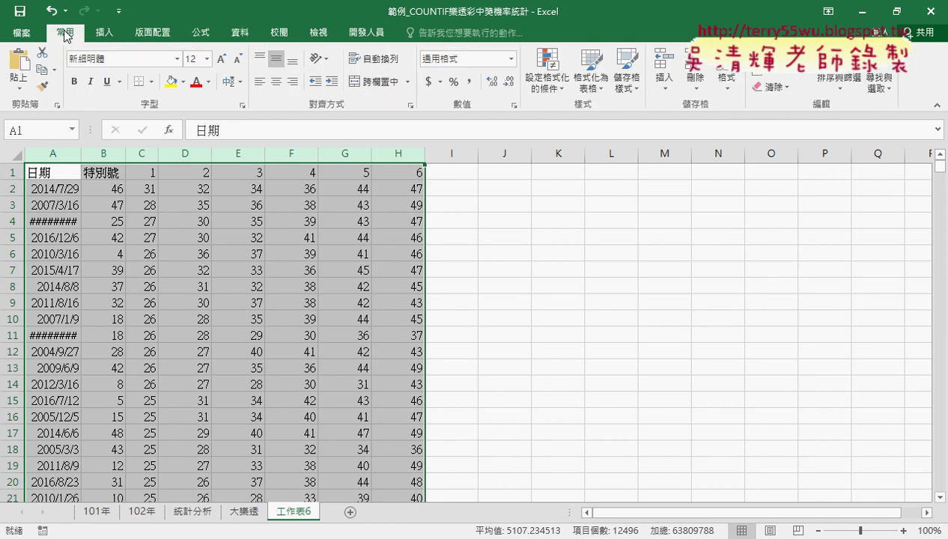
click(724, 79)
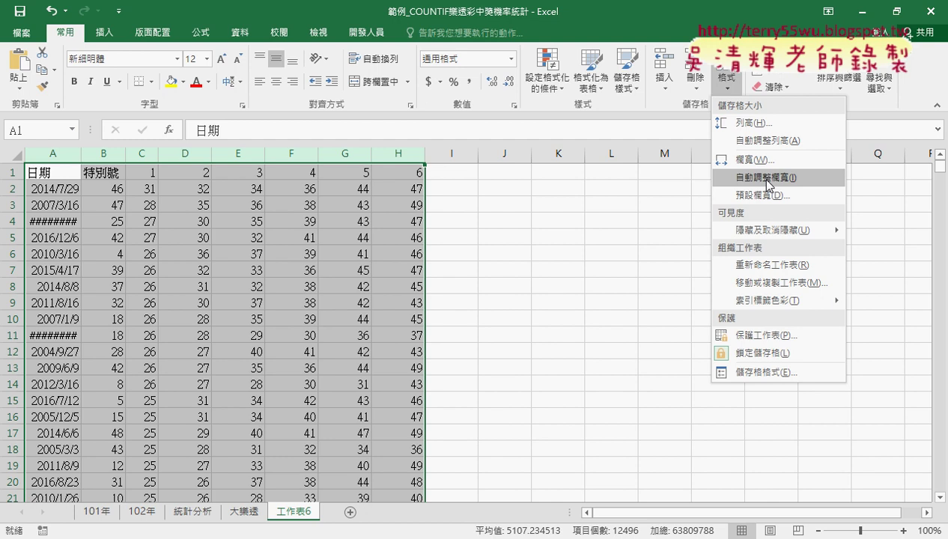
click(63, 158)
drag(64, 158, 402, 147)
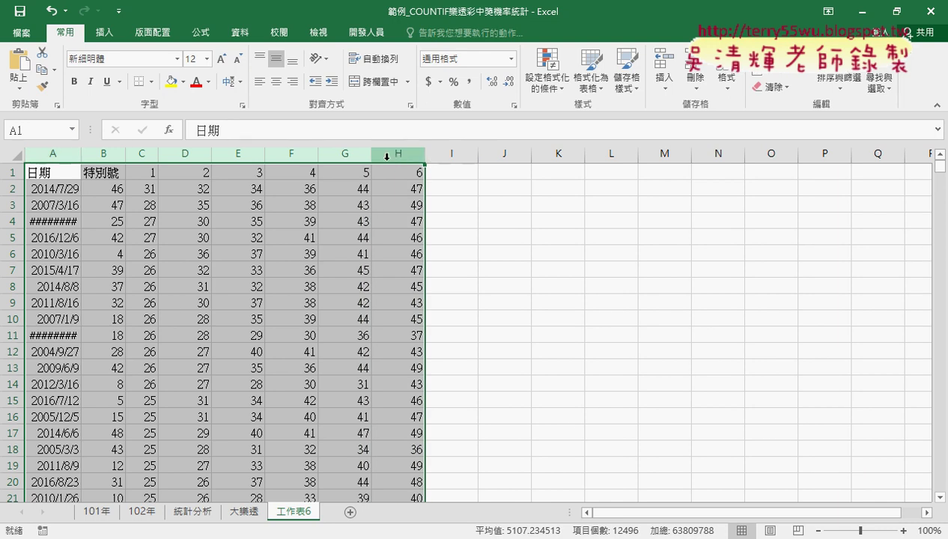
double_click(371, 157)
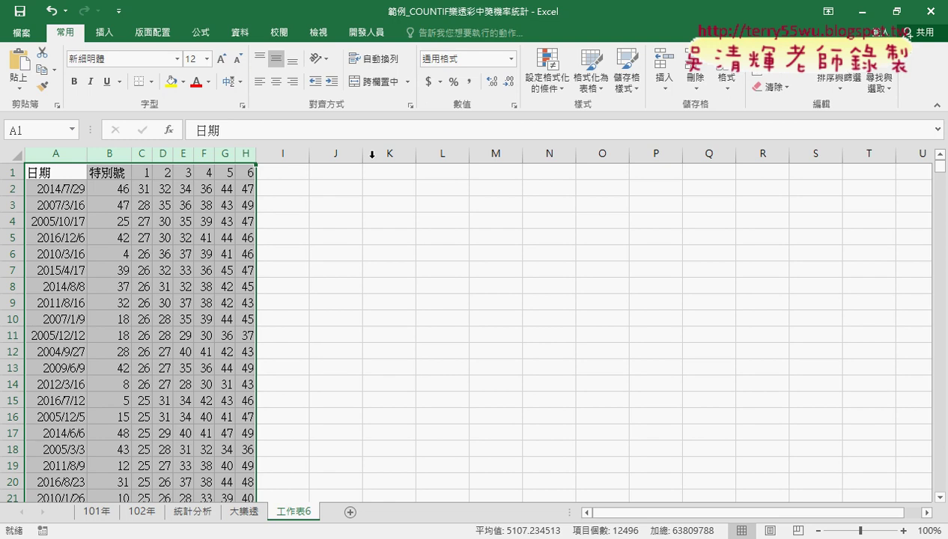
click(726, 81)
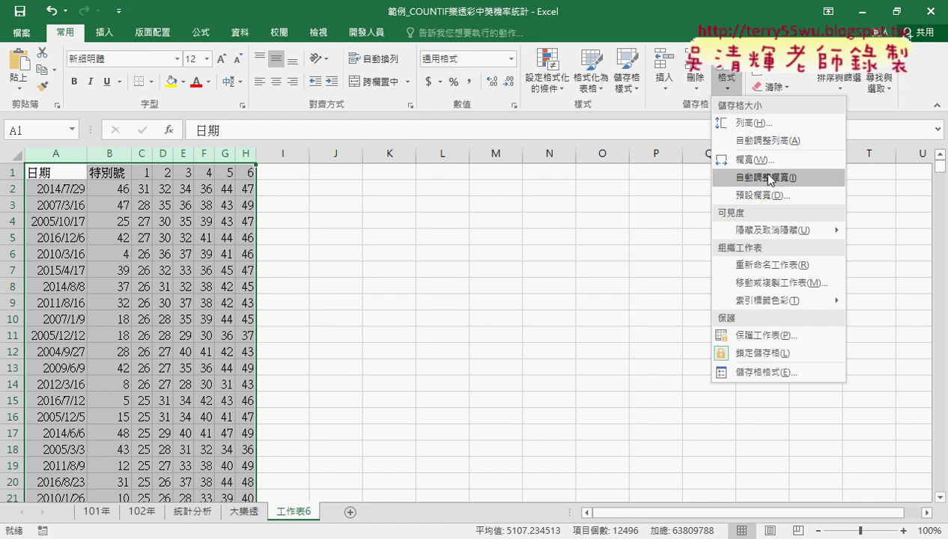
Copy the 統計分析 sheet to create 統計分析 (2)
click(176, 512)
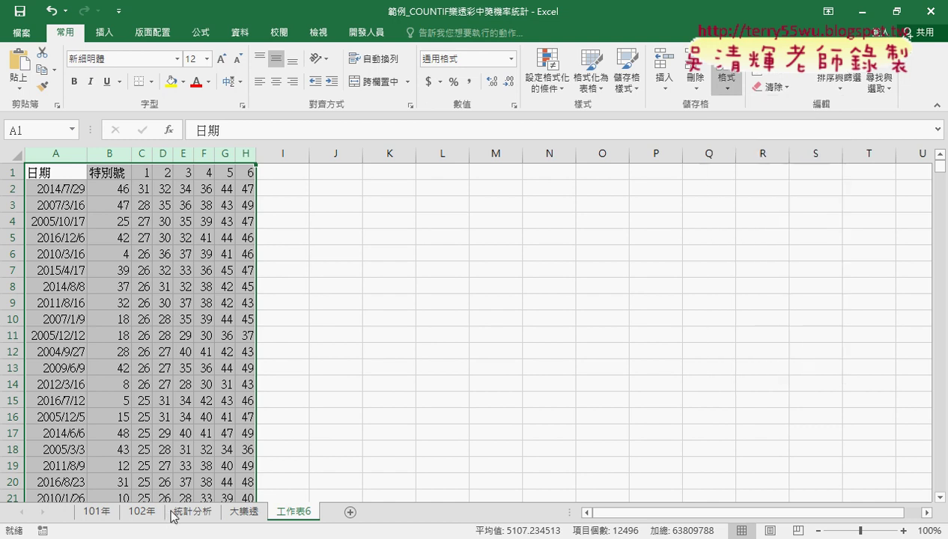
click(191, 514)
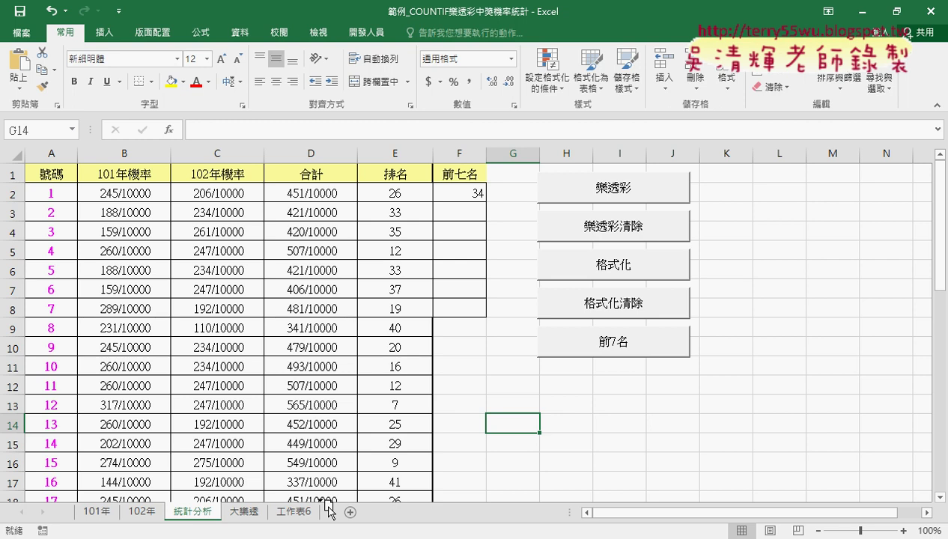
drag(327, 511, 333, 511)
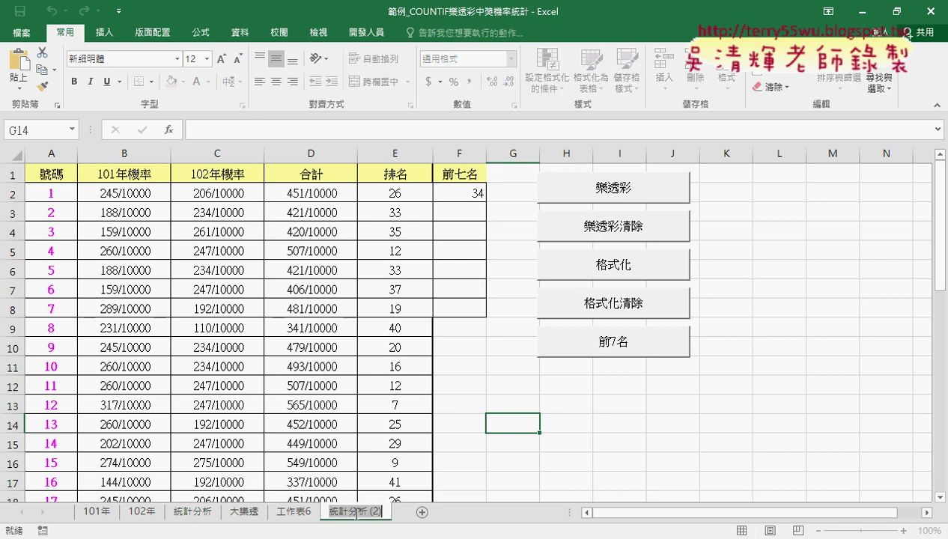
Delete the 102年機率 and 合計 columns and rename header B1 from 101年機率 to 機率
drag(128, 153, 217, 154)
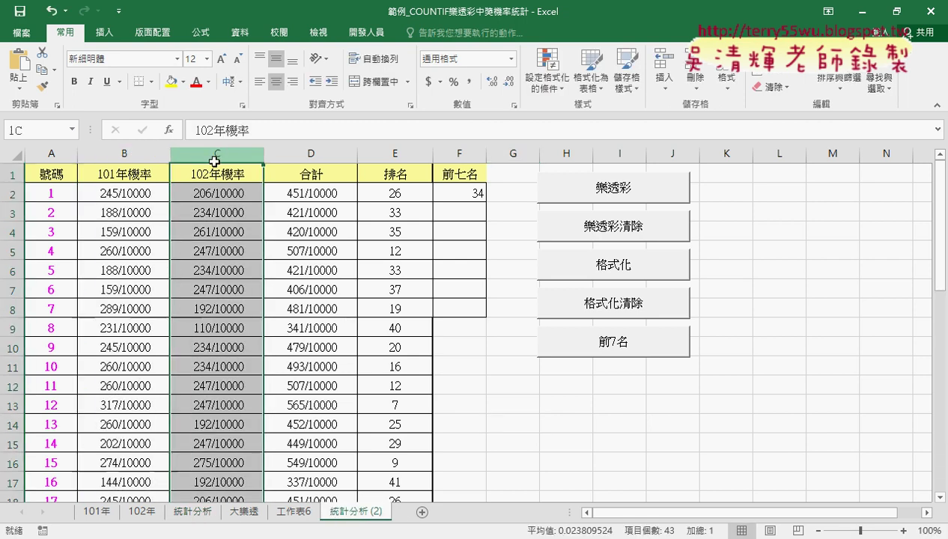
right_click(221, 237)
click(255, 351)
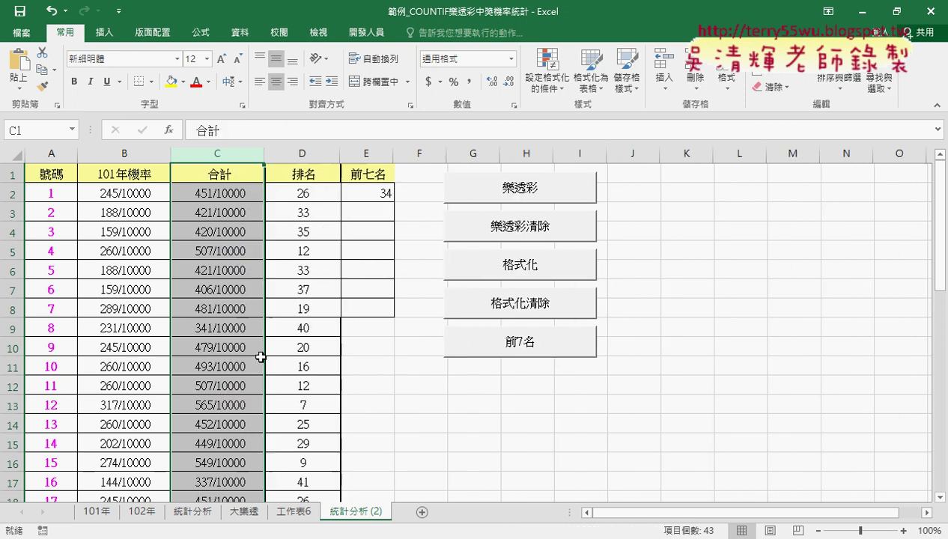
click(131, 173)
double_click(129, 174)
drag(129, 173, 73, 174)
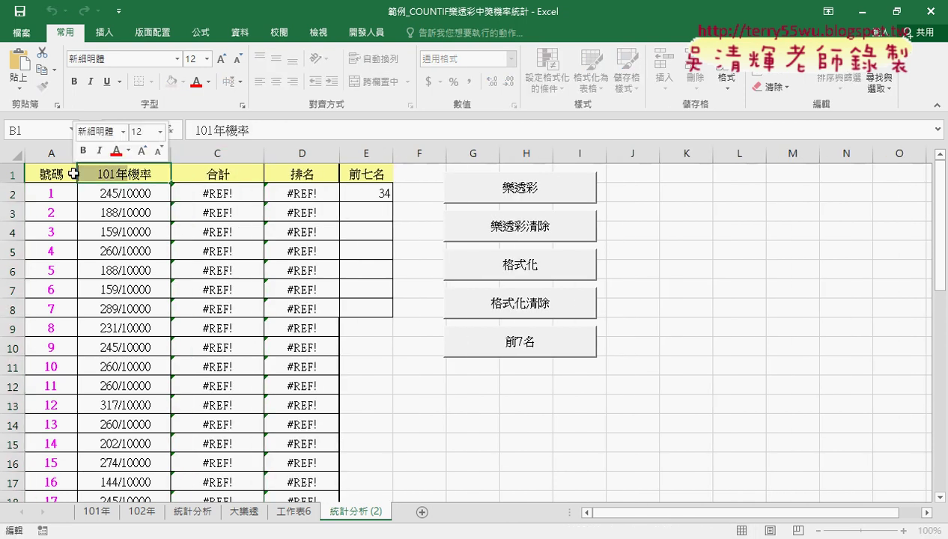
key(BackSpace)
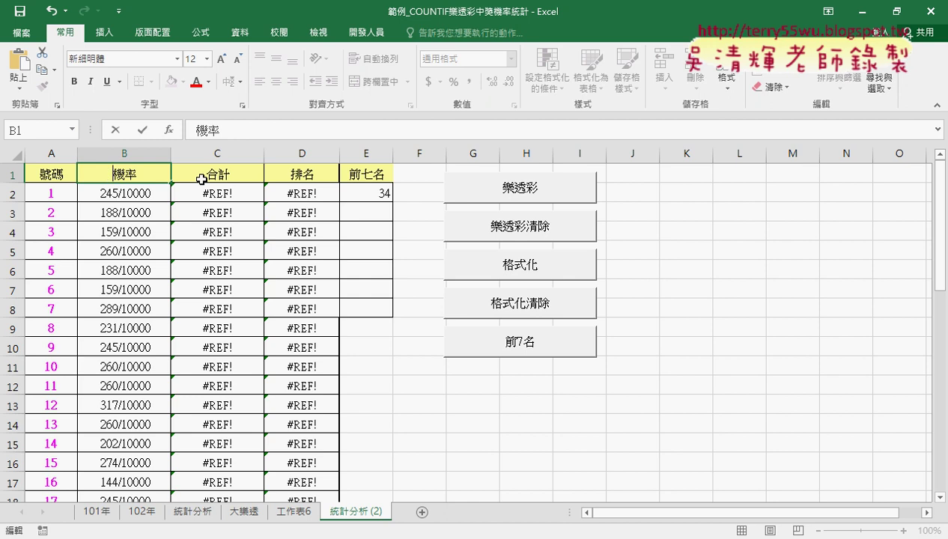
click(224, 153)
right_click(228, 258)
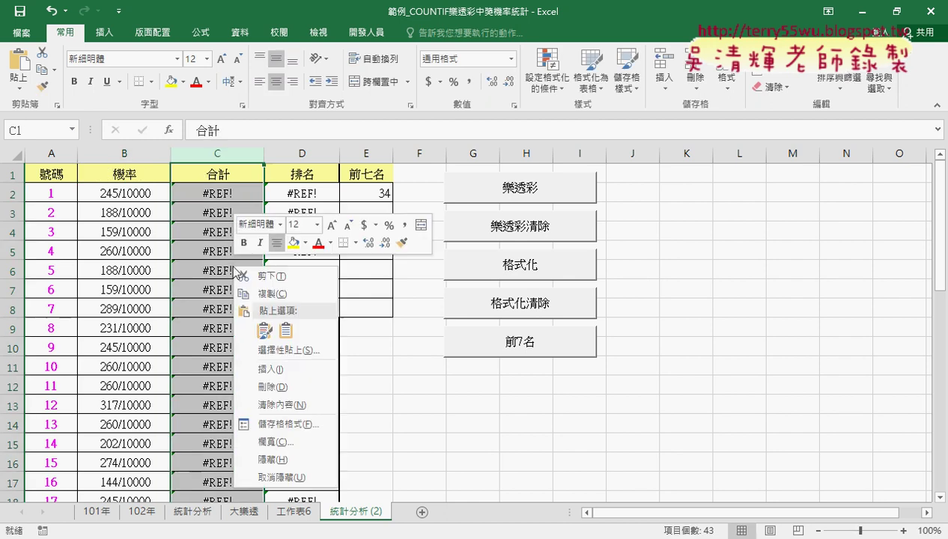
click(273, 386)
Clear the #REF! values in the 排名 column down to row 42 and select D2 under 前七名
click(221, 192)
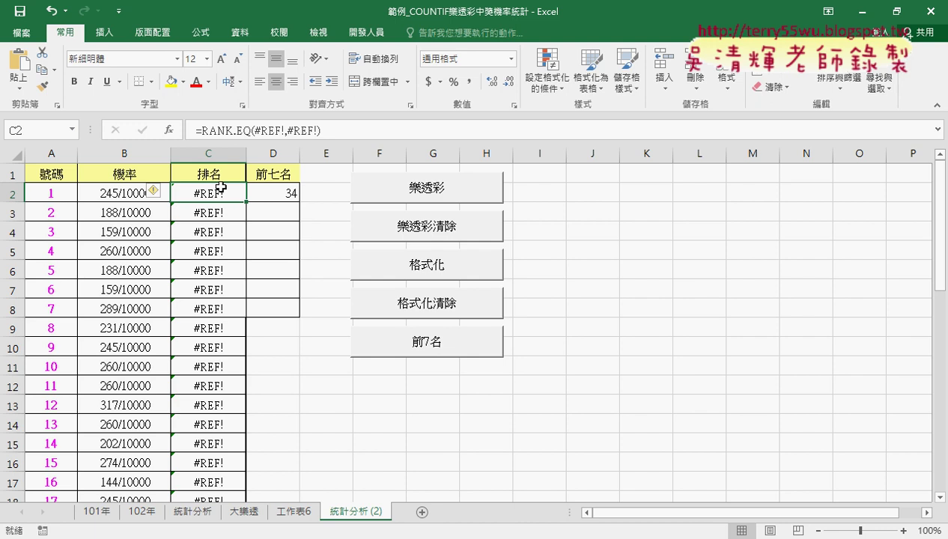
key(ctrl+shift+Down)
key(Delete)
scroll(223, 185, up, 8)
scroll(222, 186, up, 1)
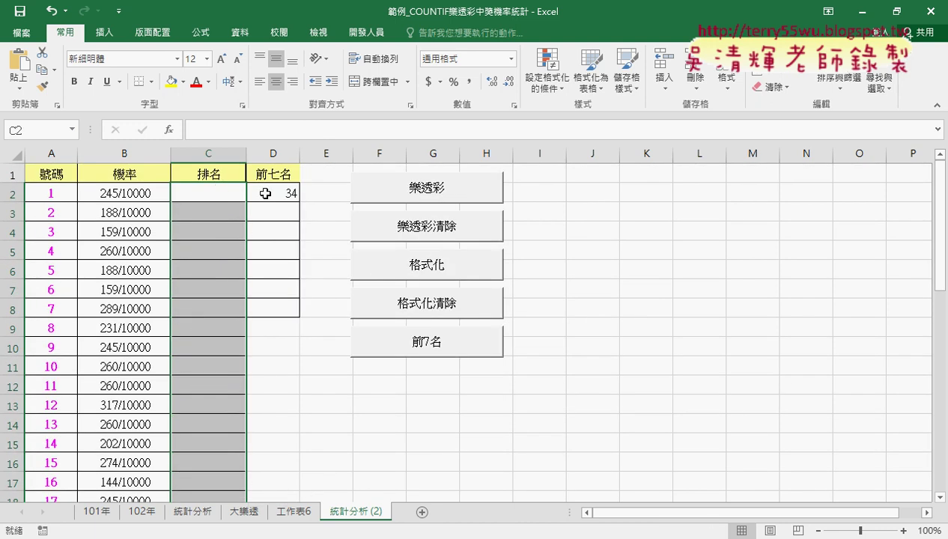
click(288, 195)
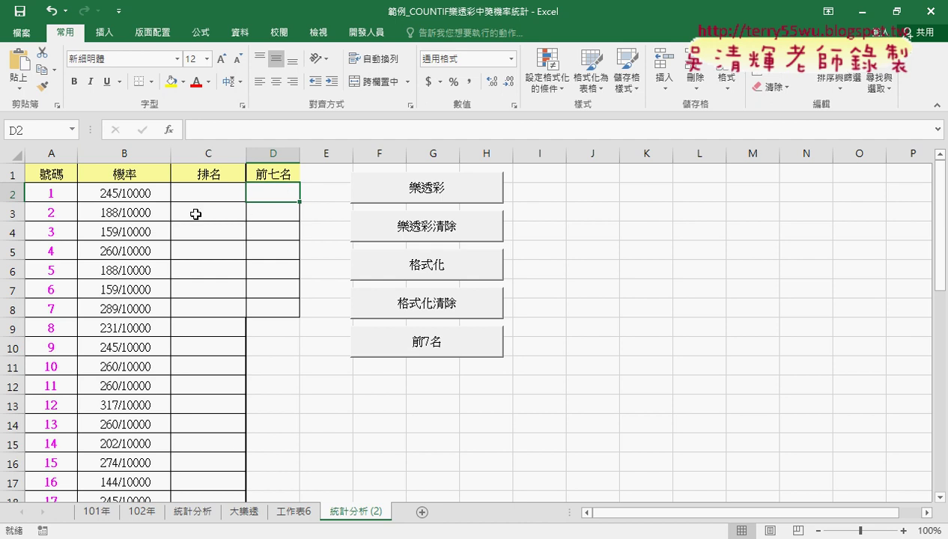
scroll(110, 268, down, 2)
Extend column A's numbers from 42 through 49, then return to the 大樂透 sheet
scroll(102, 311, down, 3)
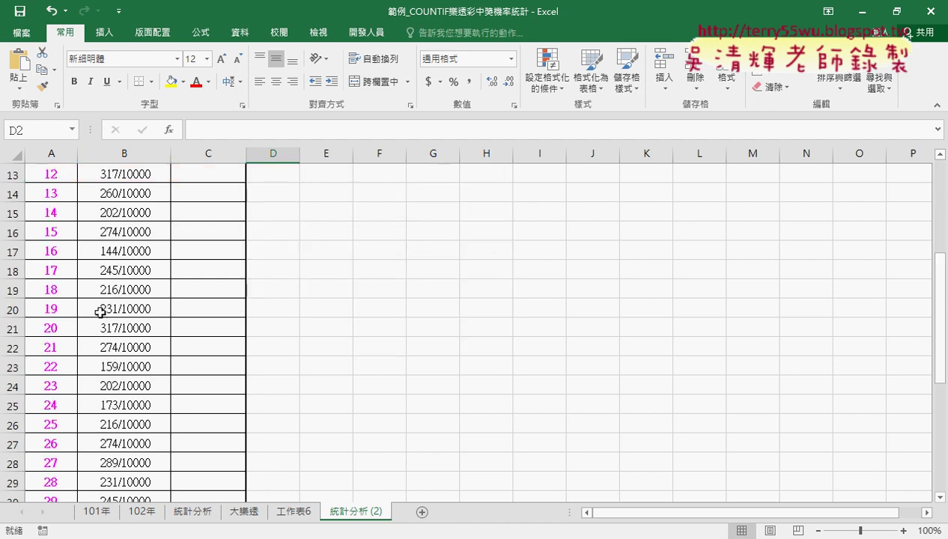
scroll(101, 310, down, 4)
scroll(102, 311, down, 3)
drag(57, 335, 59, 344)
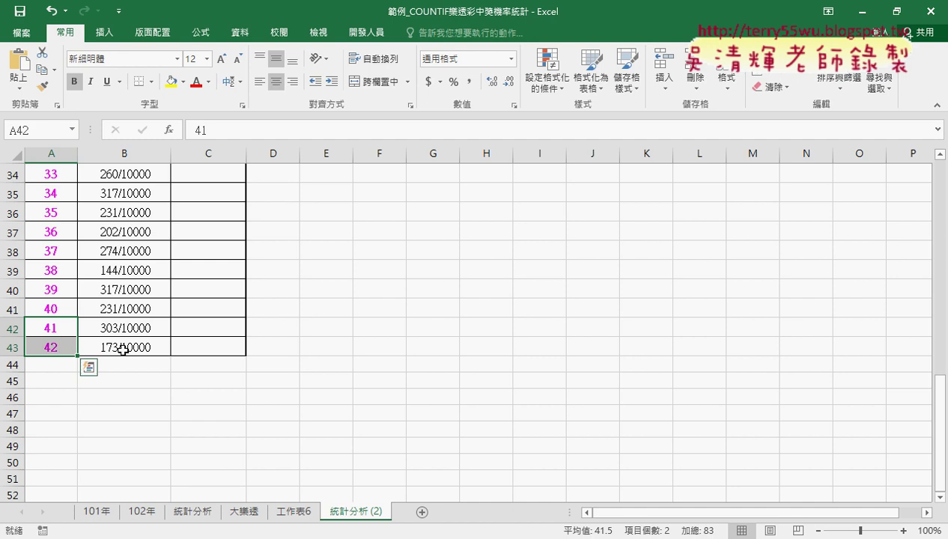
scroll(149, 348, down, 1)
drag(76, 300, 77, 410)
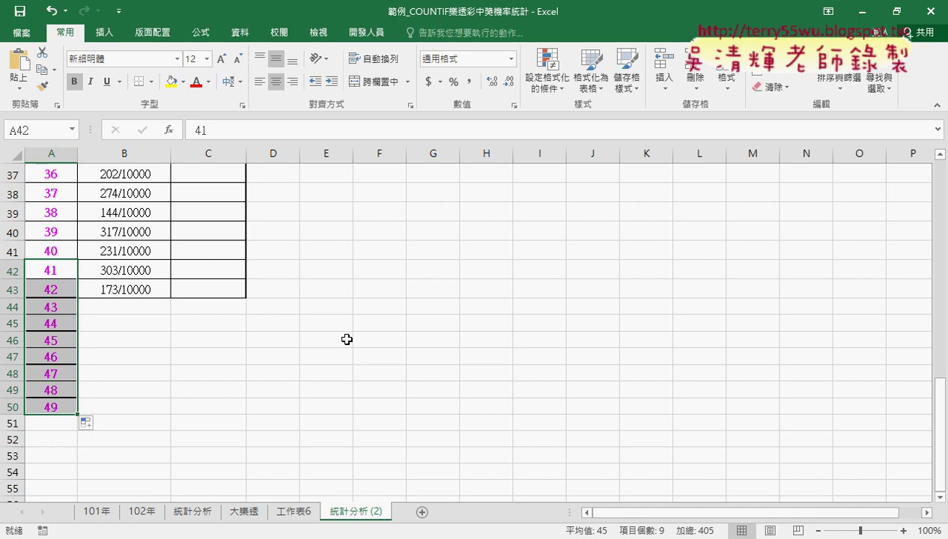
click(246, 514)
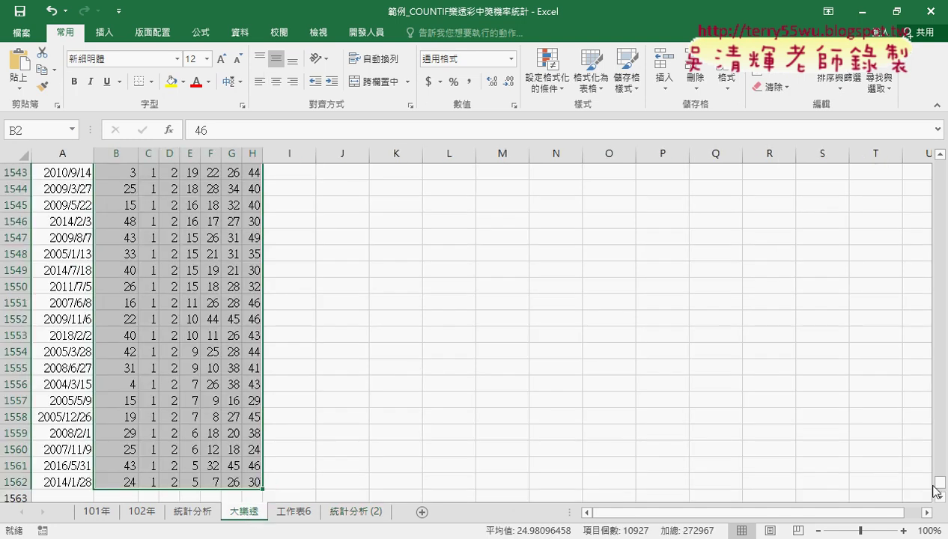
drag(939, 483, 940, 164)
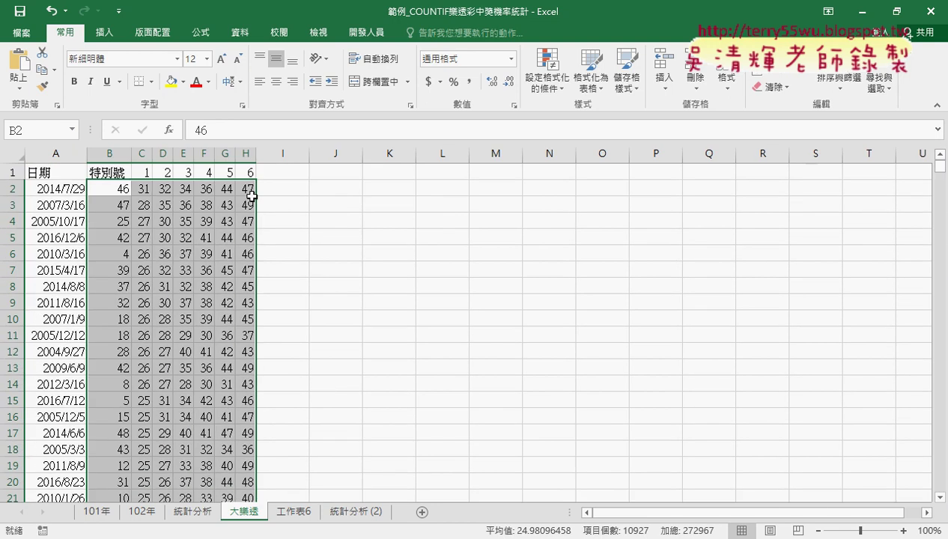
mouse_move(97, 187)
mouse_down()
mouse_move(246, 188)
mouse_move(122, 185)
mouse_up()
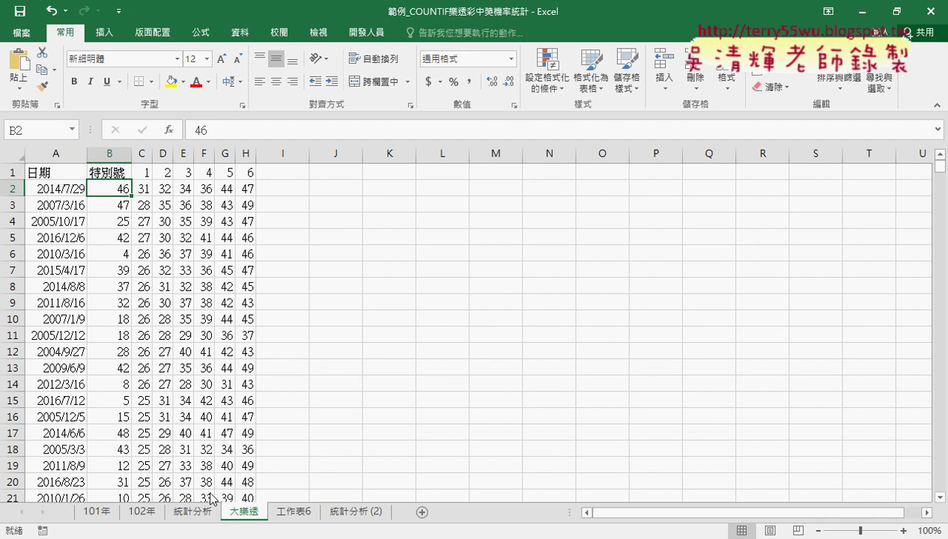
double_click(254, 511)
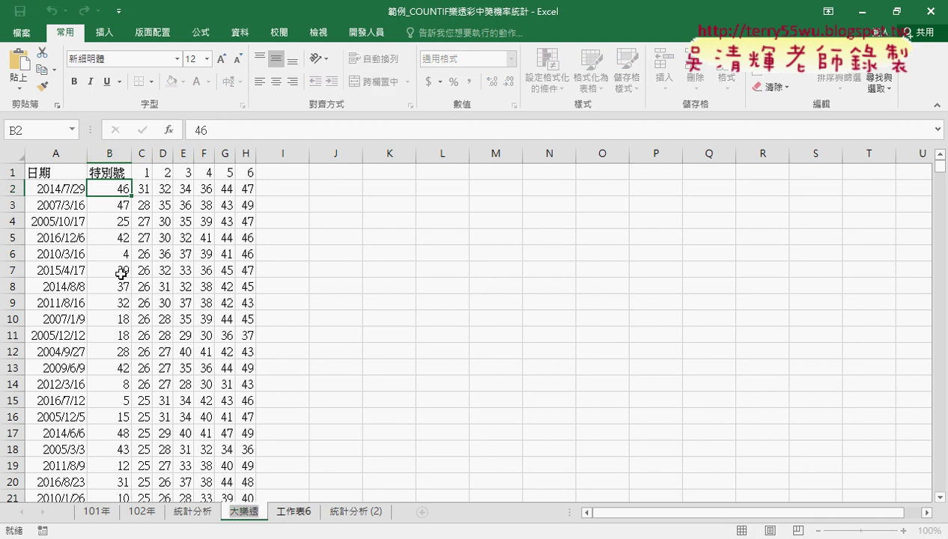
click(339, 285)
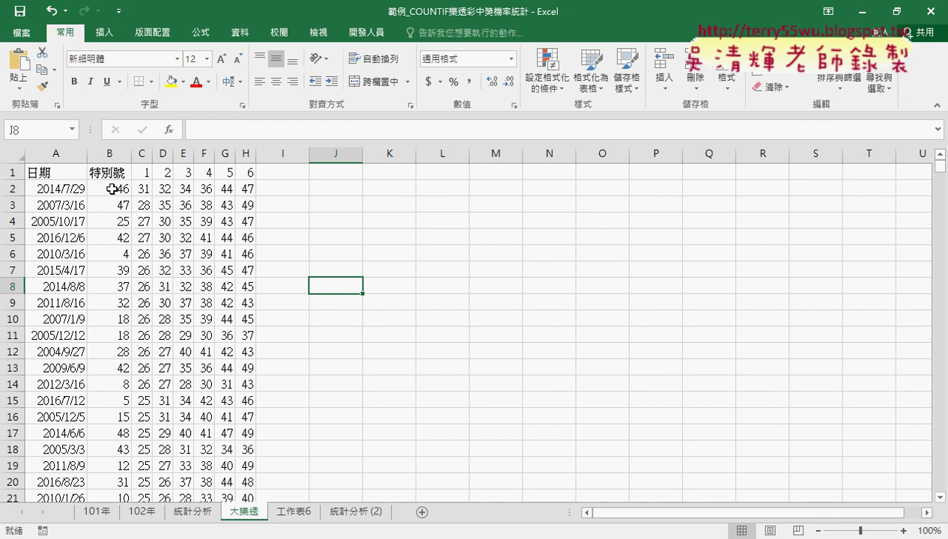
click(107, 173)
drag(139, 172, 245, 169)
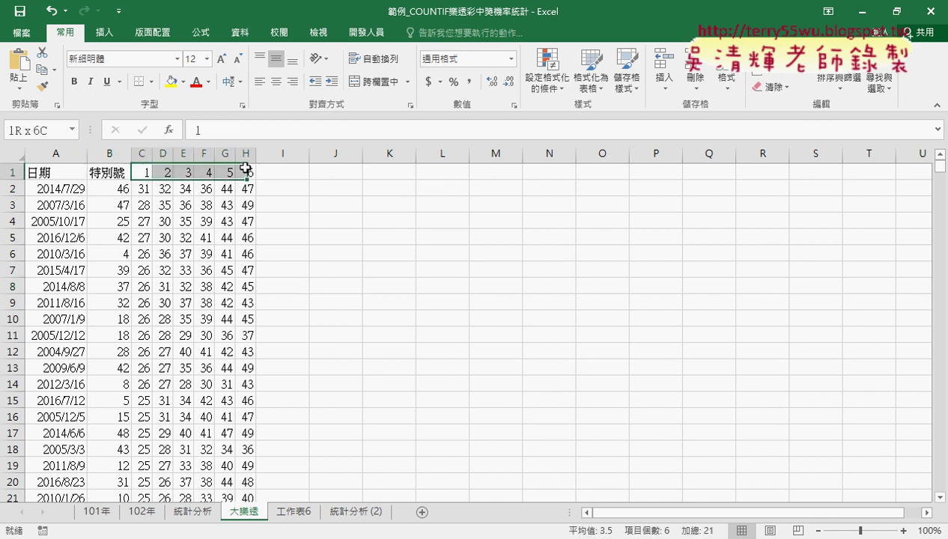
click(114, 191)
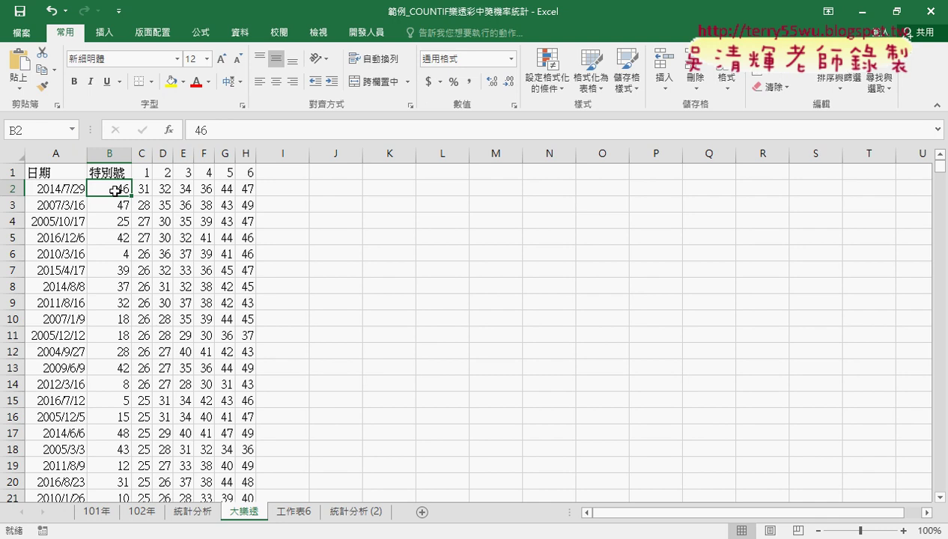
key(ctrl+shift+Right)
key(ctrl+shift+Down)
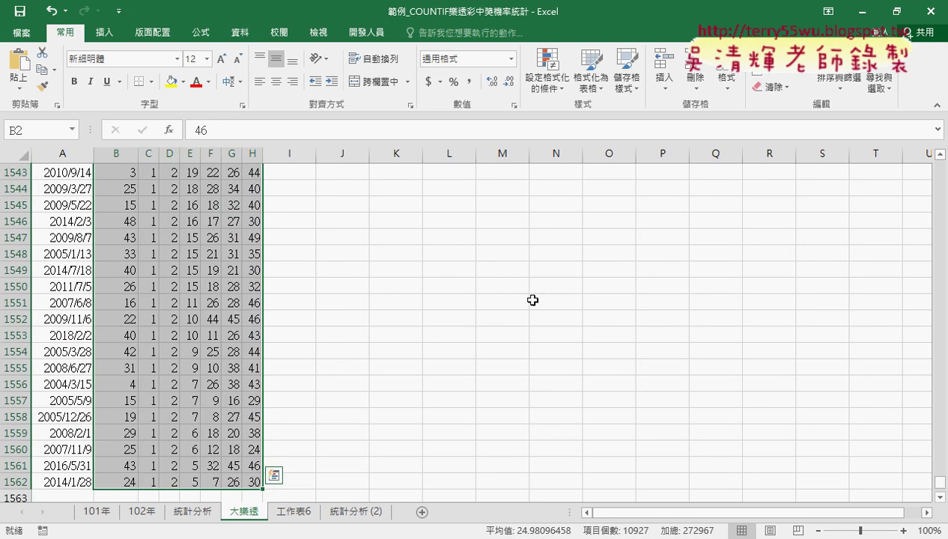
drag(941, 483, 940, 168)
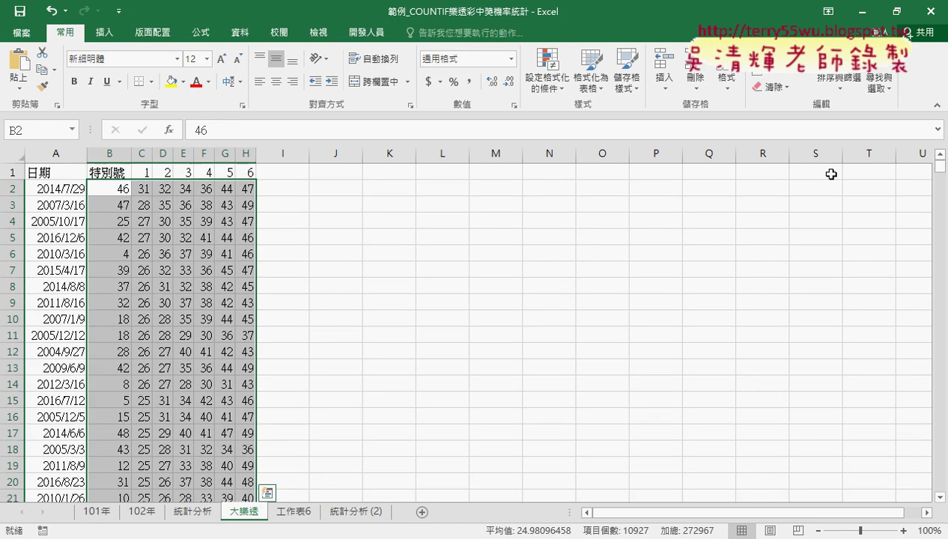
click(56, 134)
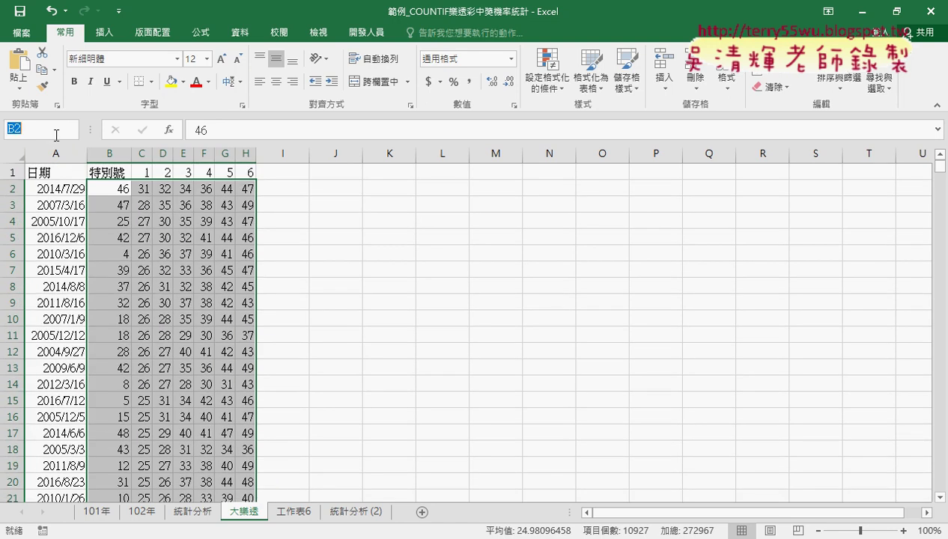
Name the block B2:H1562 大樂透 and verify it in Name Manager
text(大樂透)
key(Return)
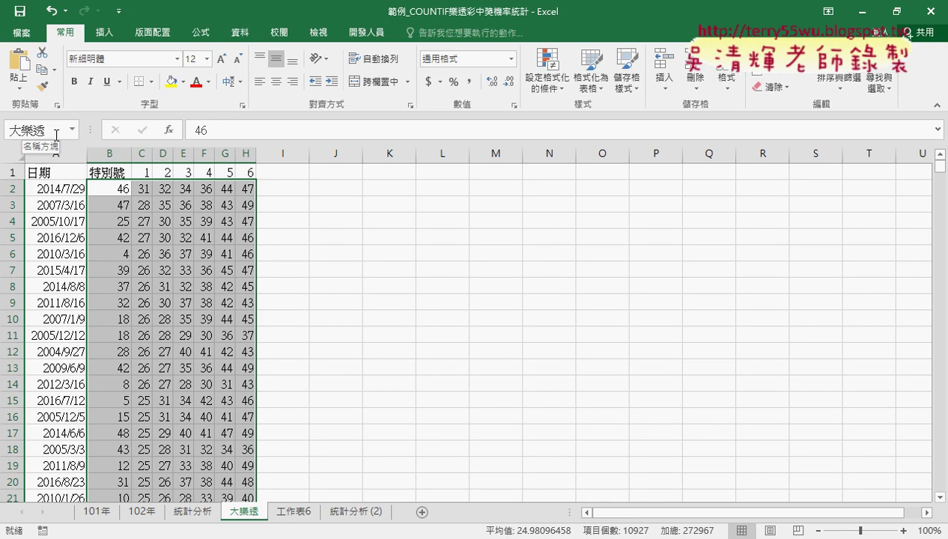
click(204, 36)
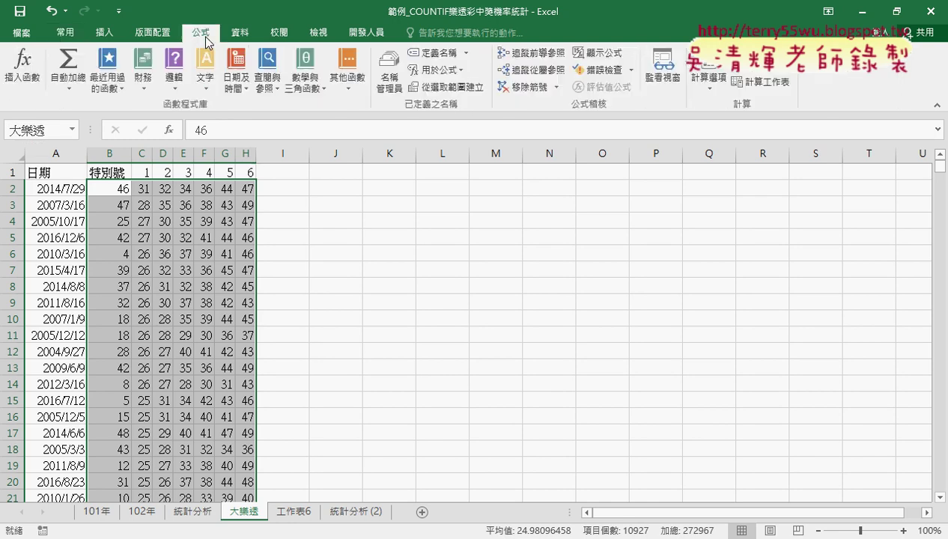
click(385, 86)
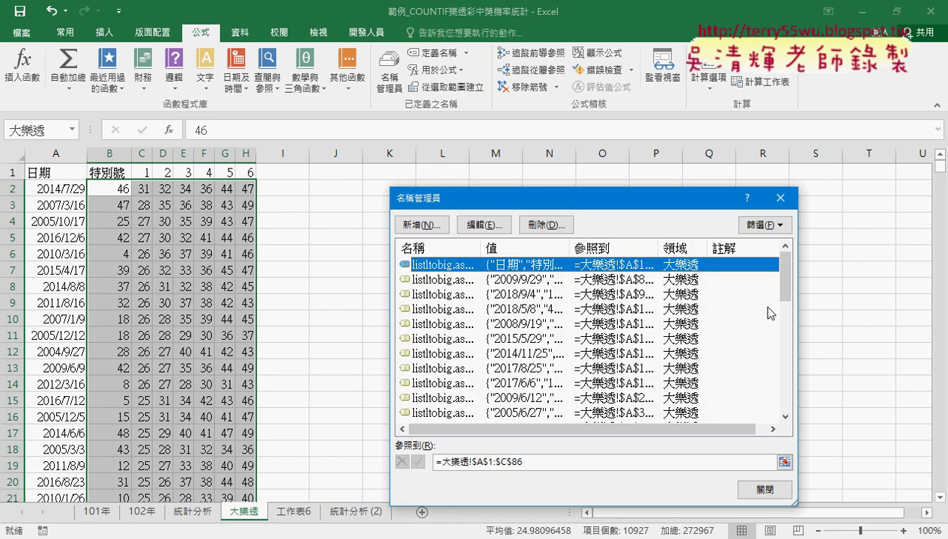
drag(784, 281, 793, 408)
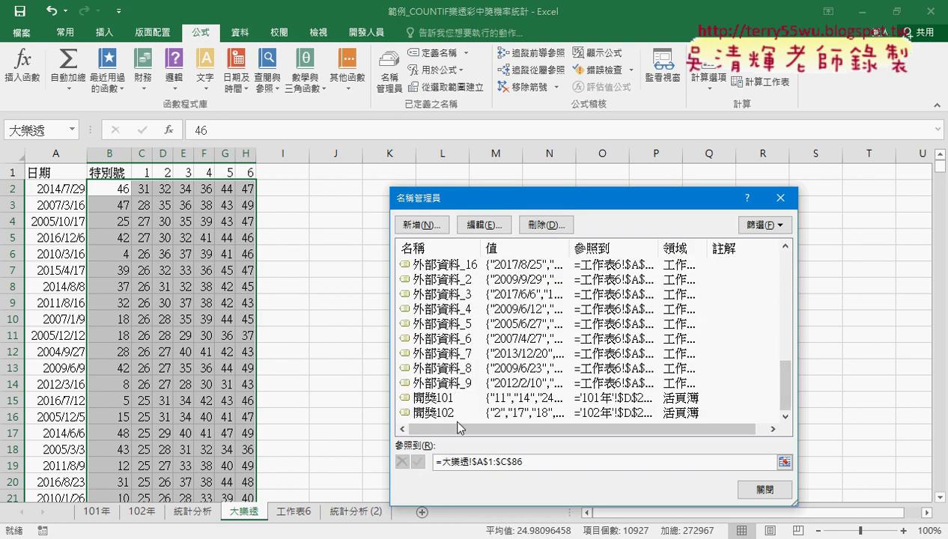
drag(788, 386, 774, 310)
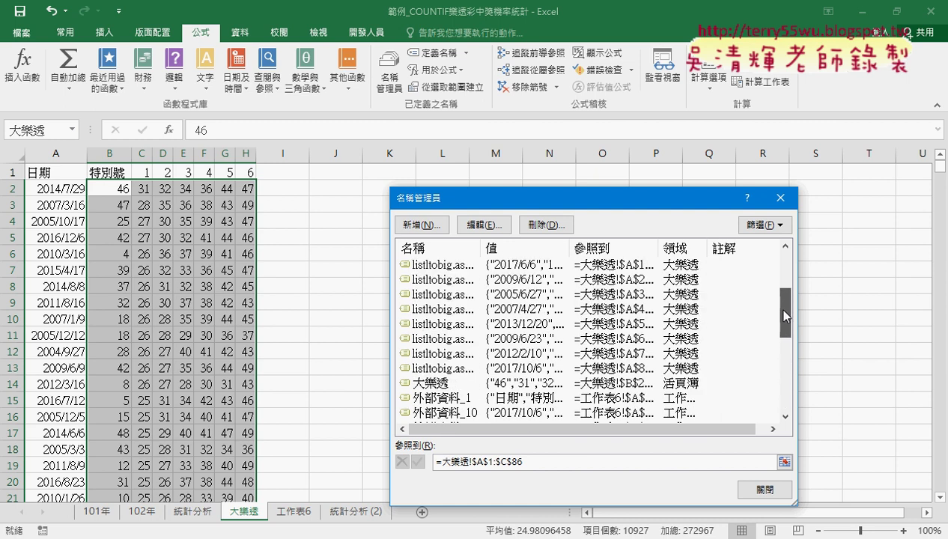
click(488, 358)
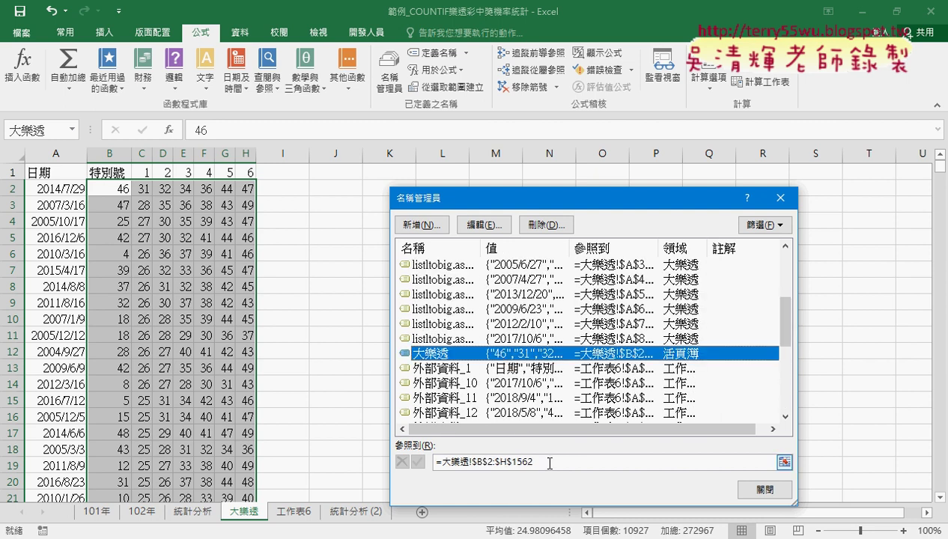
click(771, 460)
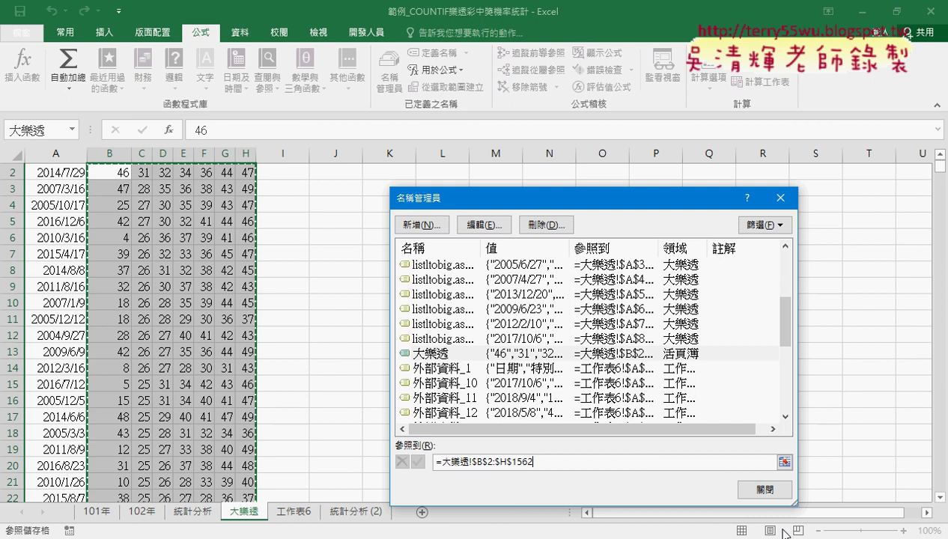
click(775, 491)
click(353, 513)
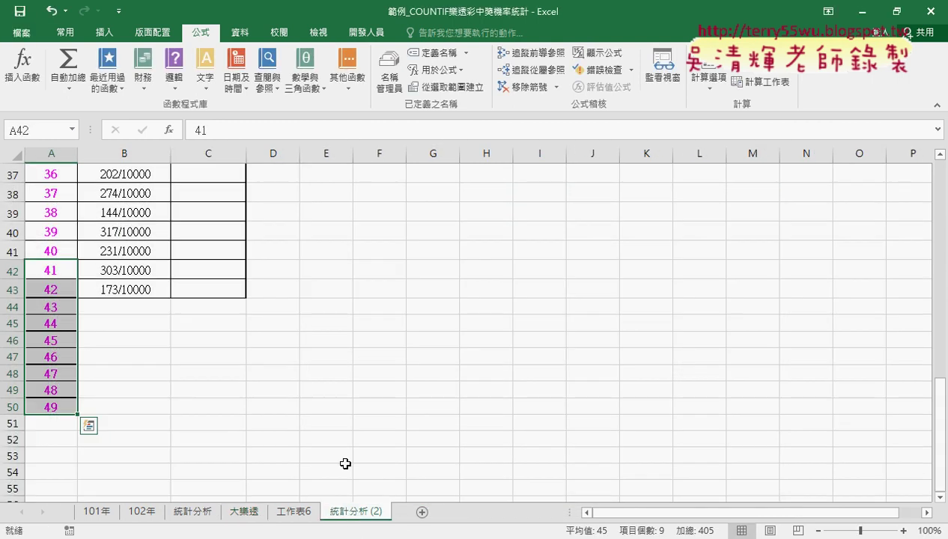
Replace both 開獎101 references in B2's formula with 大樂透
drag(940, 464, 940, 430)
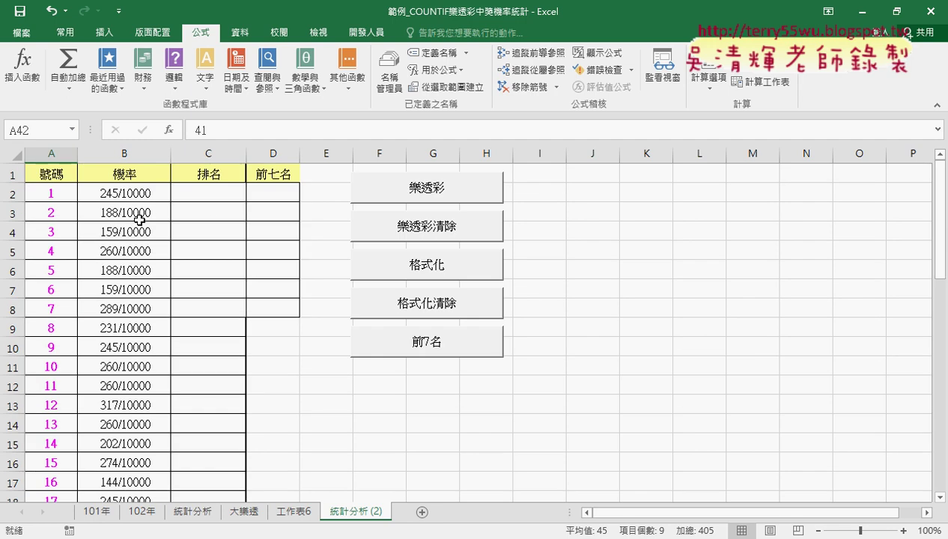
click(132, 194)
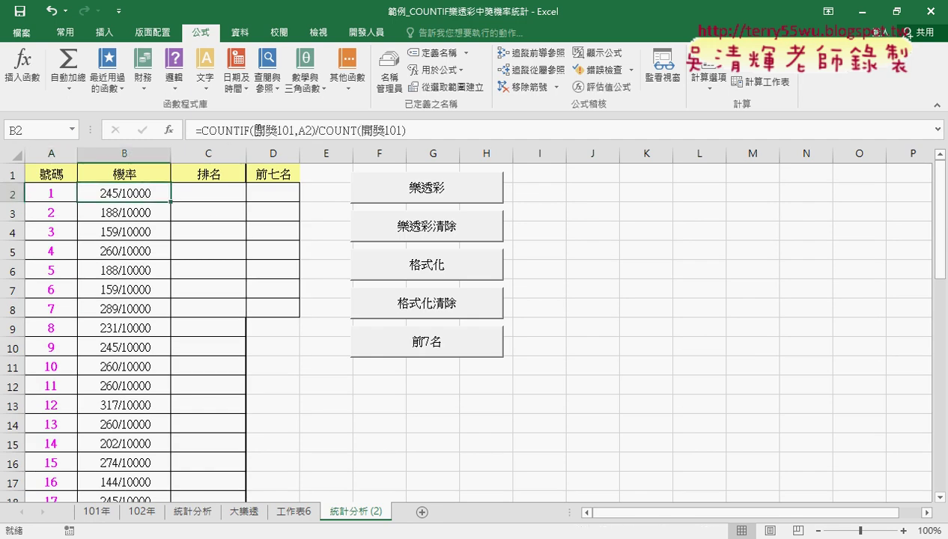
drag(254, 130, 295, 131)
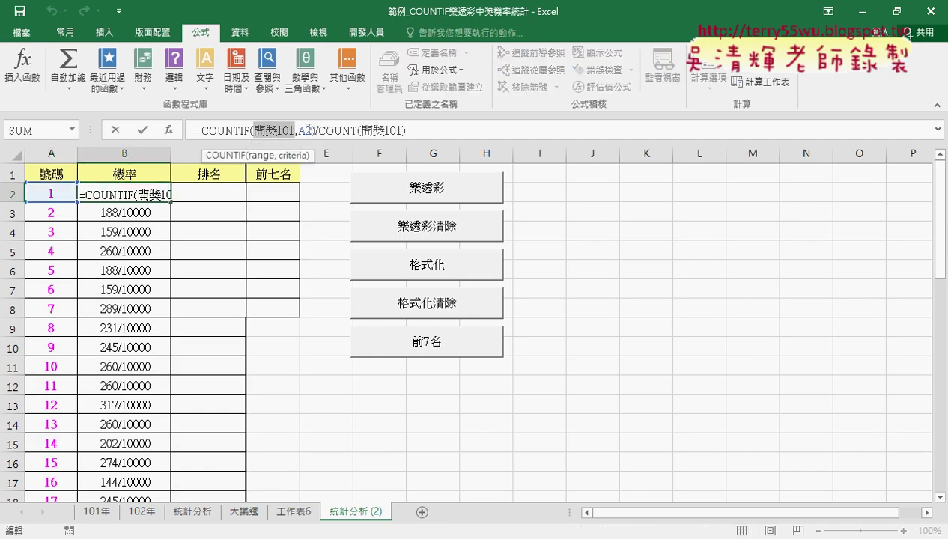
text(大樂透)
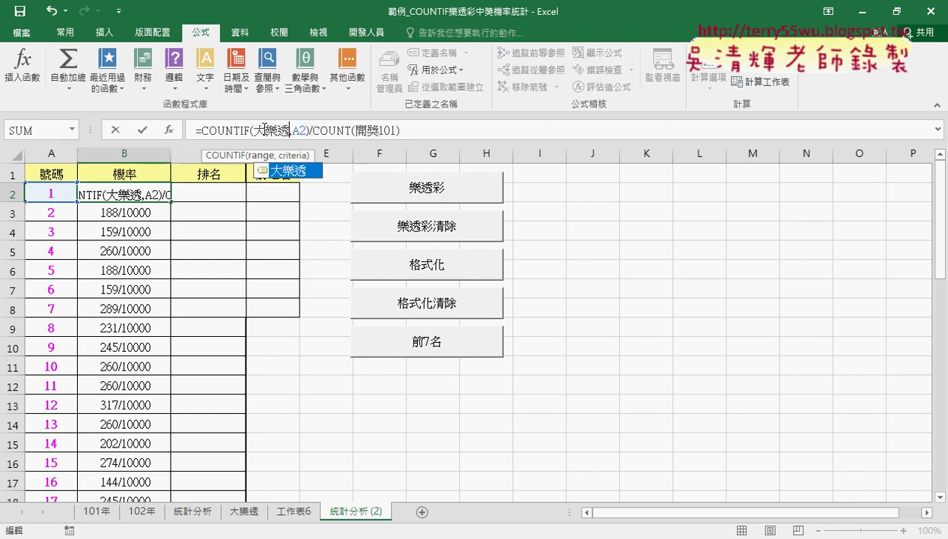
drag(357, 132, 405, 130)
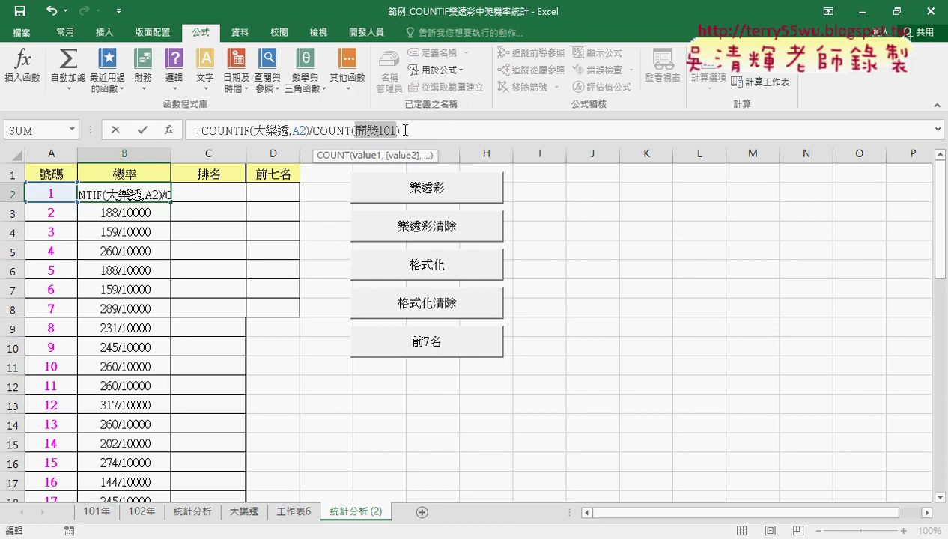
text(大樂透)
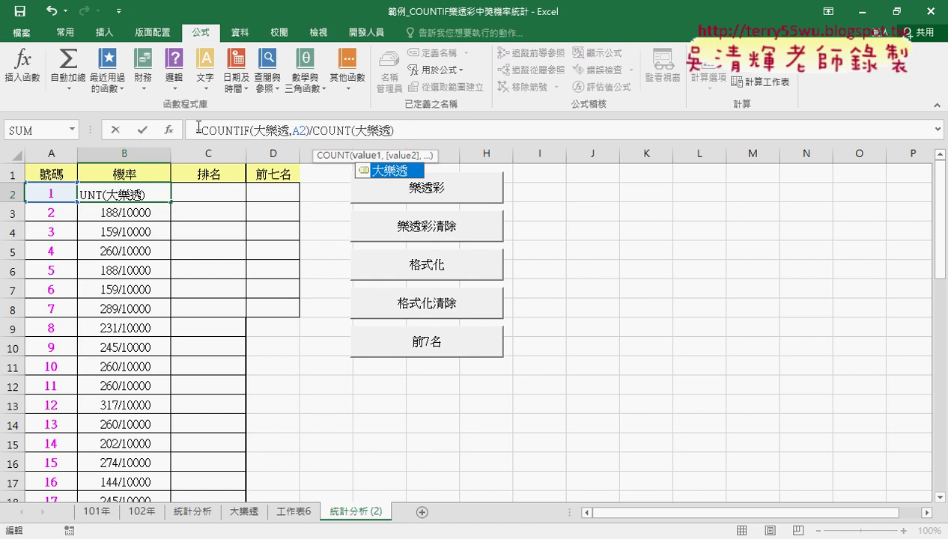
click(143, 131)
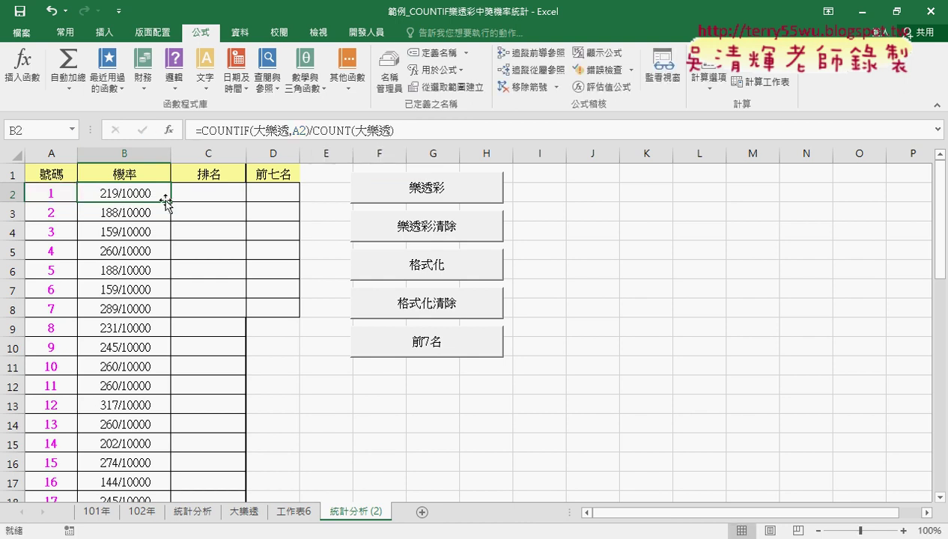
Fill =COUNTIF(大樂透,A2)/COUNT(大樂透) down column B to row 50
double_click(170, 201)
scroll(160, 271, down, 7)
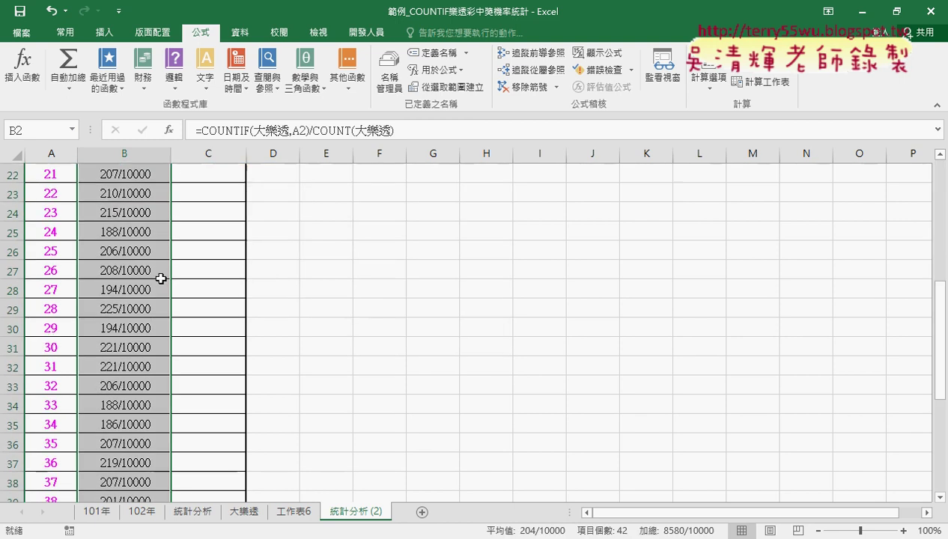
scroll(160, 271, down, 7)
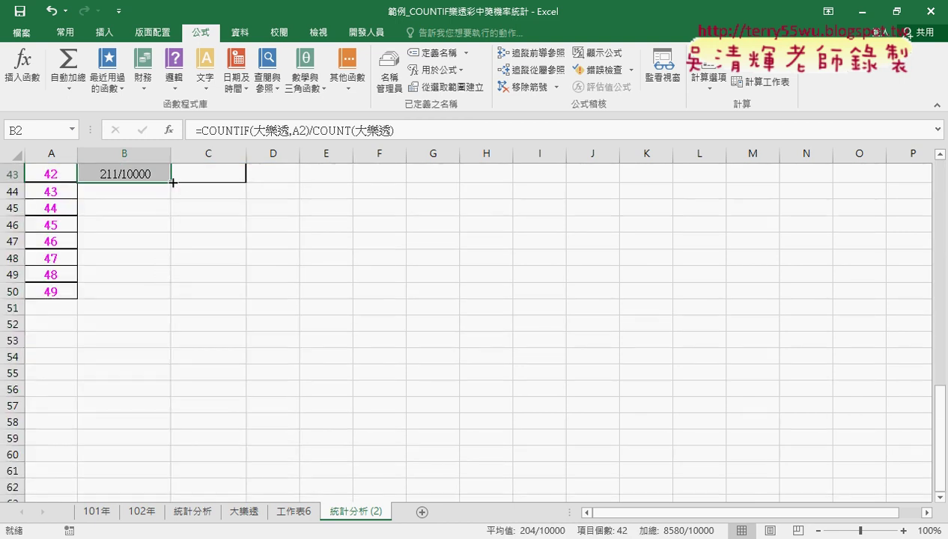
drag(171, 182, 164, 299)
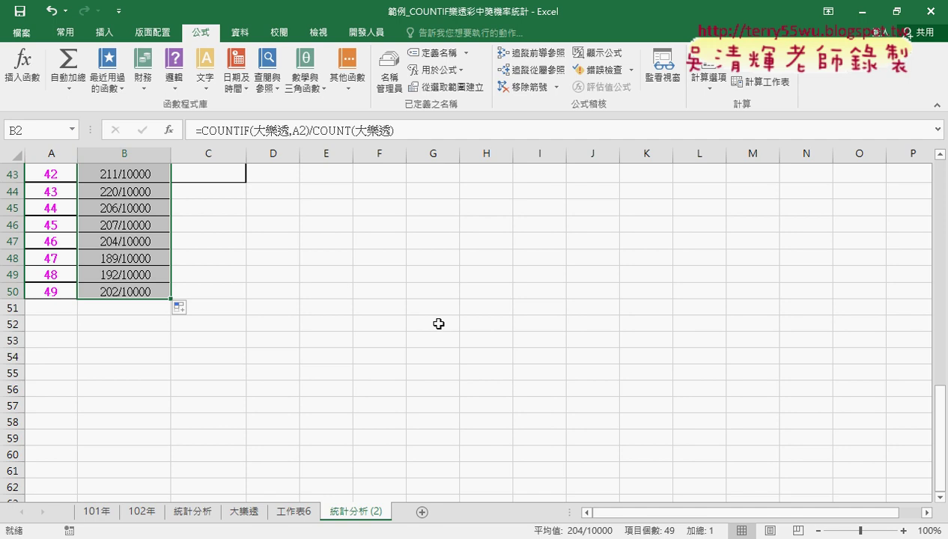
drag(939, 415, 943, 169)
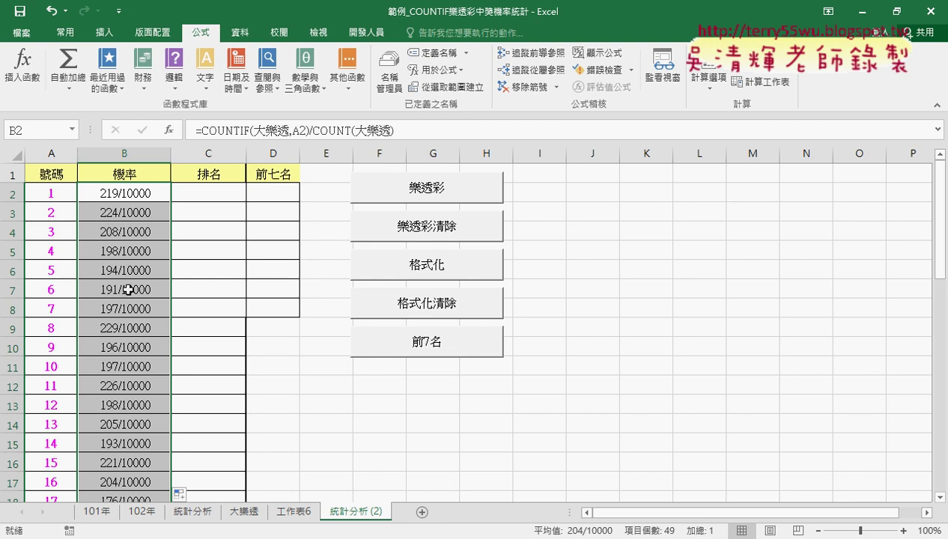
scroll(129, 290, down, 2)
scroll(126, 289, down, 3)
scroll(124, 289, down, 3)
scroll(124, 290, up, 4)
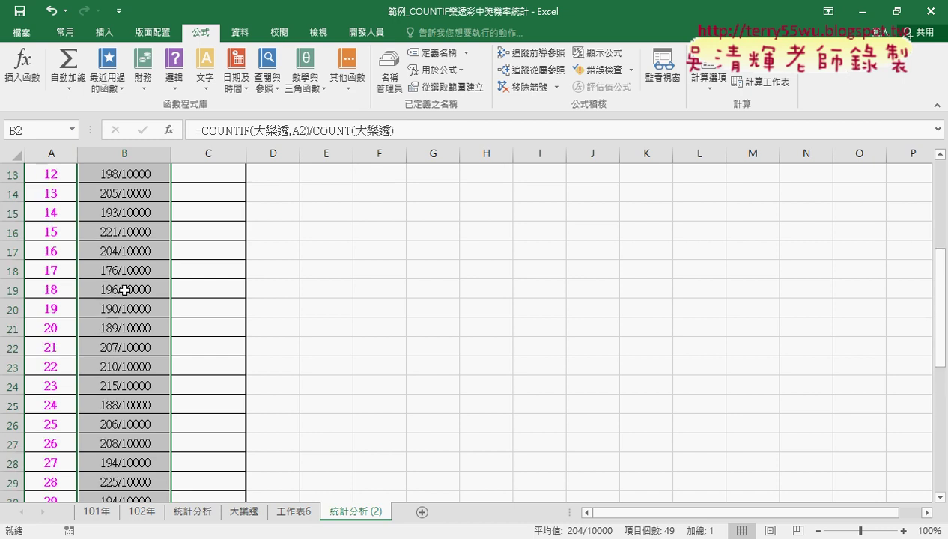
scroll(124, 290, up, 4)
click(218, 193)
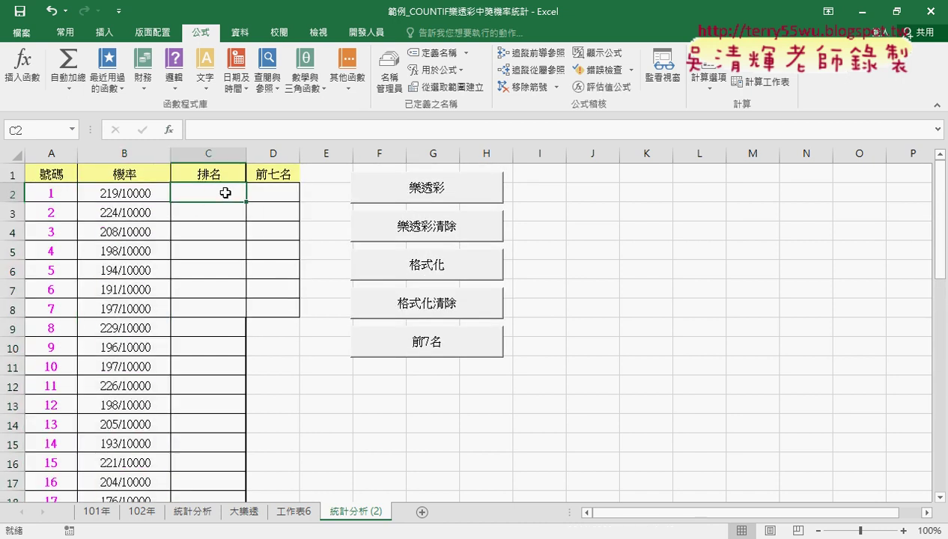
Choose RANK.EQ from the Statistical function category for cell C2
click(169, 132)
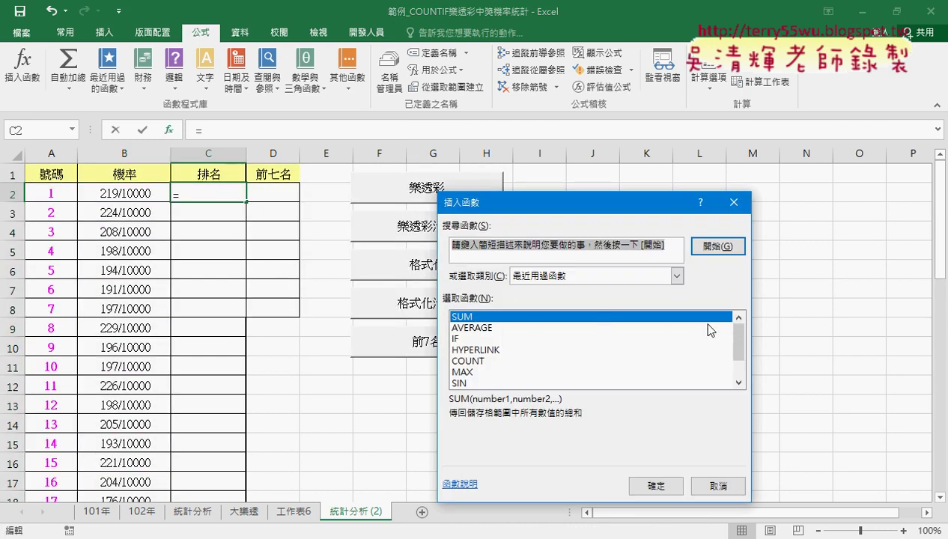
click(577, 275)
click(566, 345)
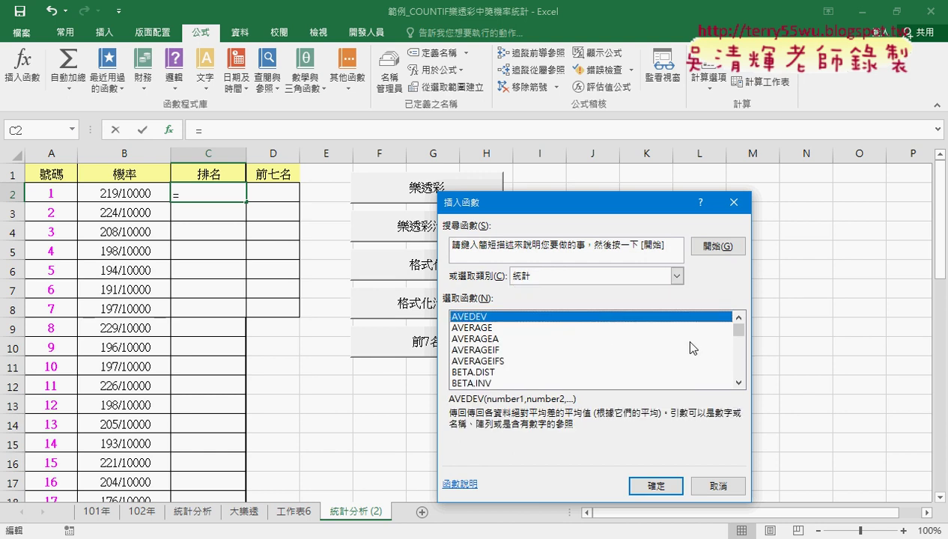
drag(738, 330, 740, 365)
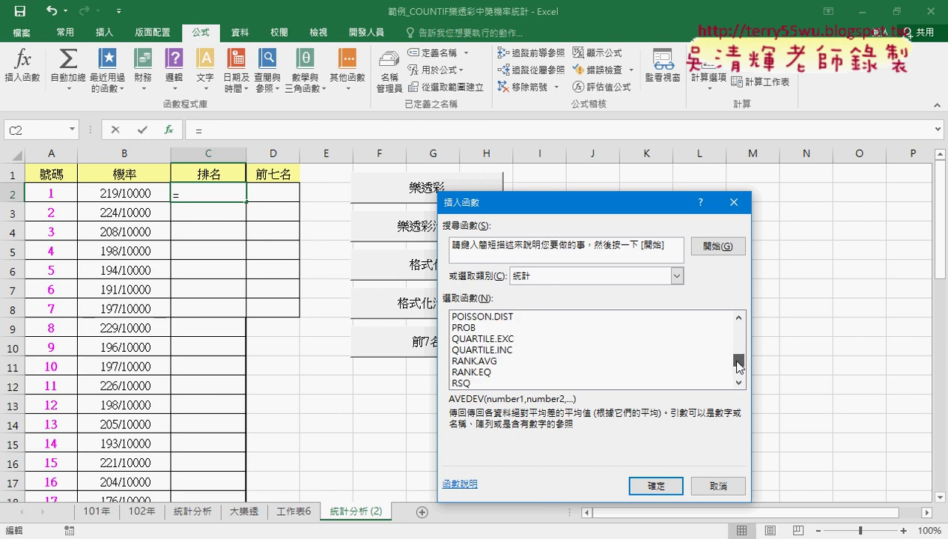
click(487, 372)
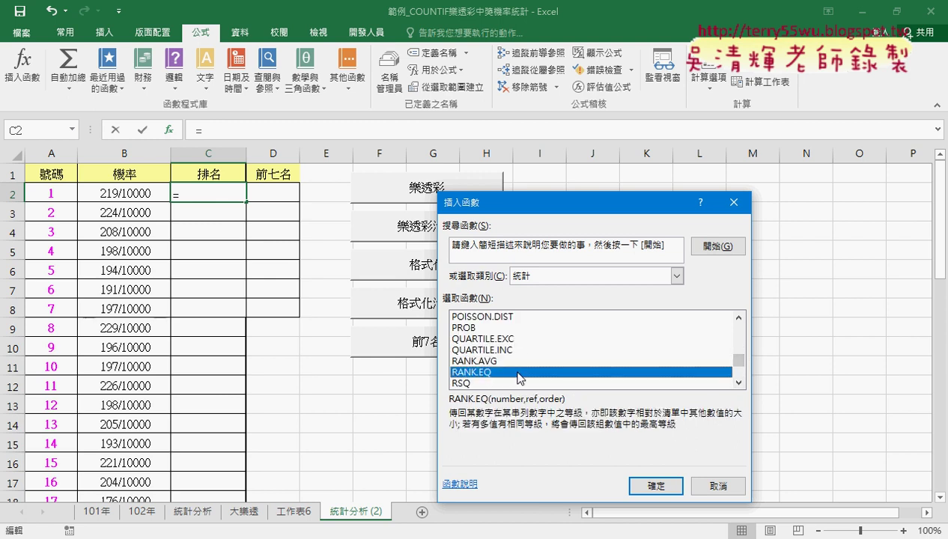
double_click(520, 378)
Set RANK.EQ's number to B2 and its range to B$2:B$50, then confirm
click(121, 193)
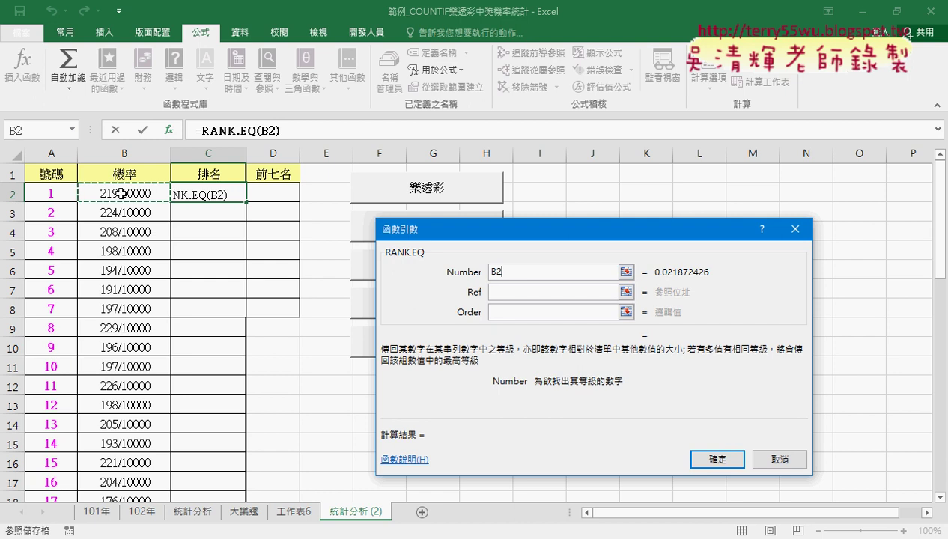
click(520, 294)
click(113, 191)
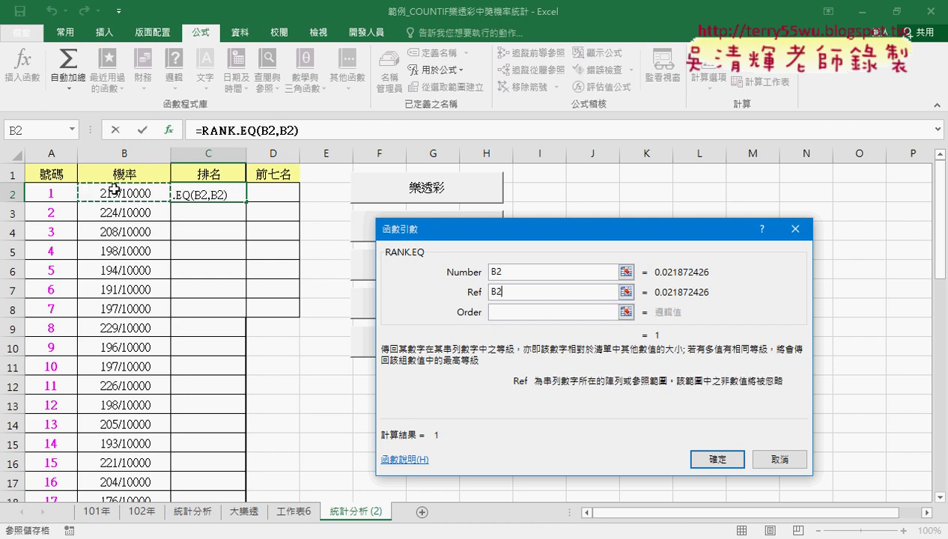
key(ctrl+shift+Down)
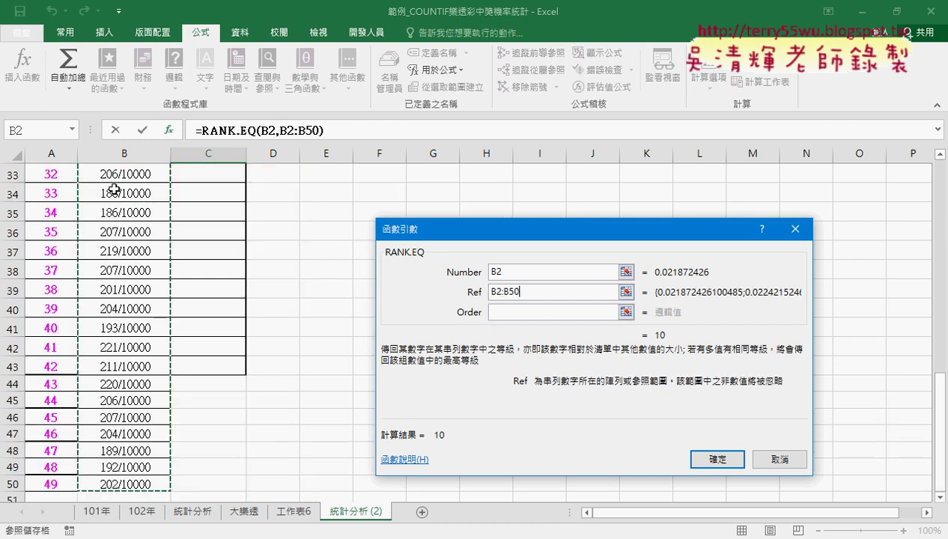
click(521, 291)
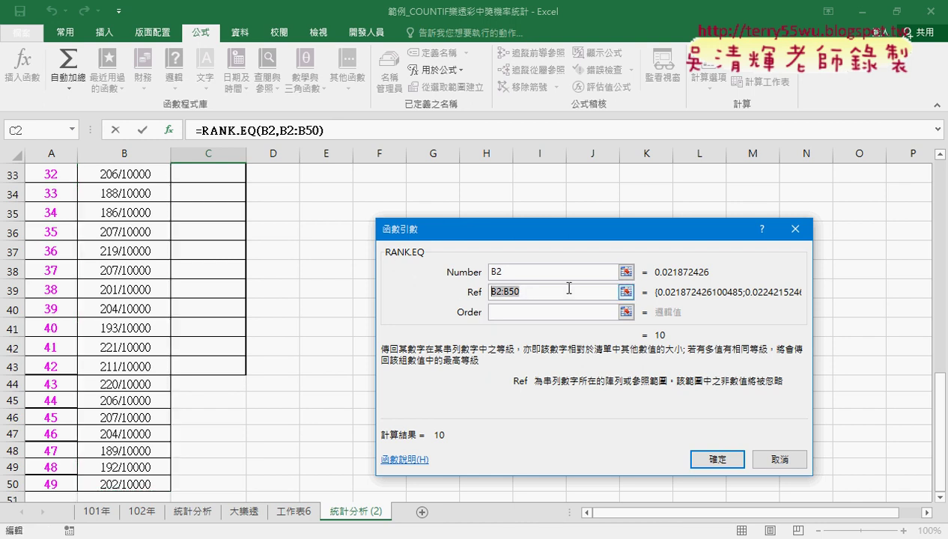
key(F4)
key(F4)
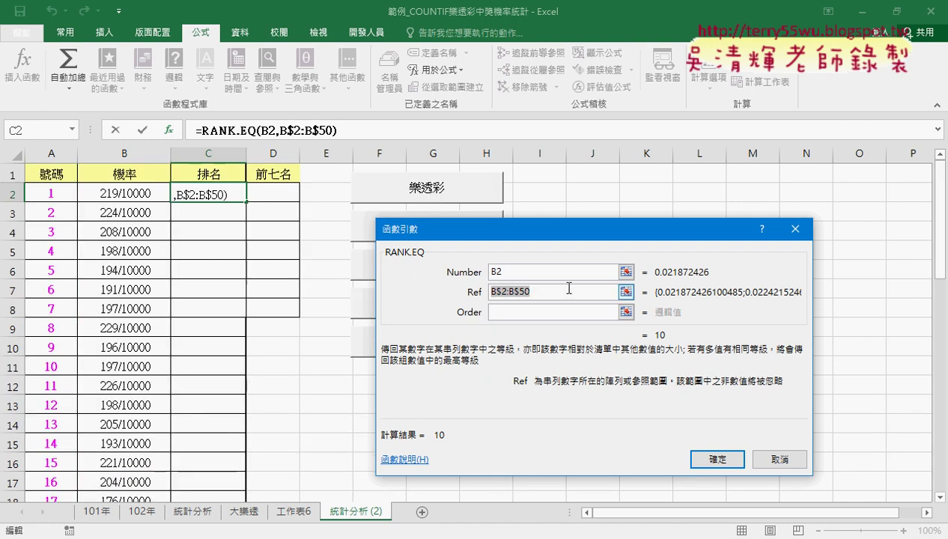
click(717, 459)
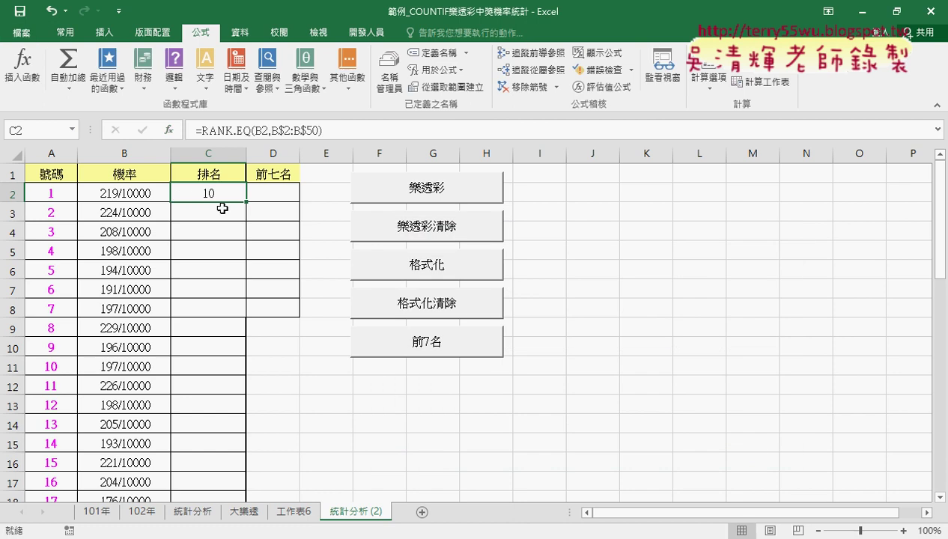
Fill the ranking formula down column C to row 50
double_click(247, 202)
scroll(242, 292, down, 3)
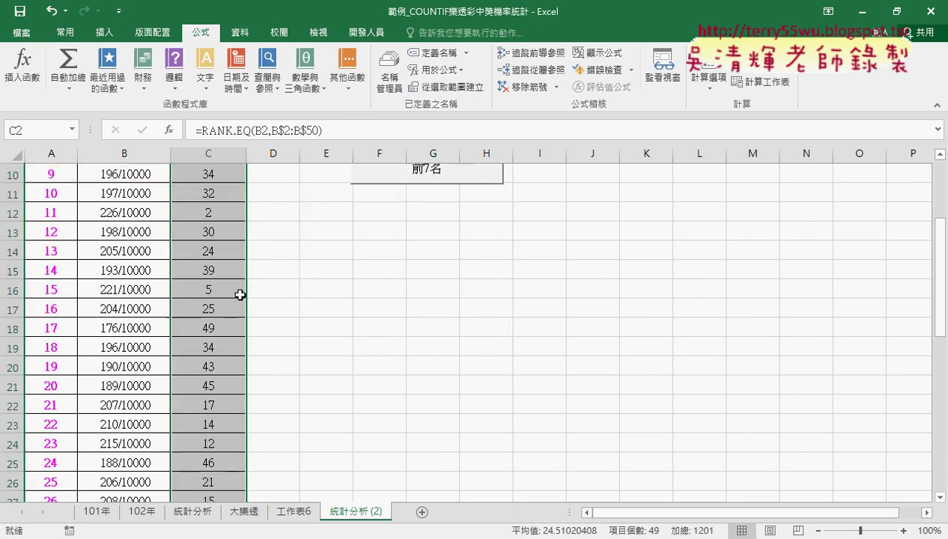
scroll(242, 292, down, 8)
scroll(241, 295, down, 3)
scroll(241, 296, up, 6)
scroll(241, 296, up, 3)
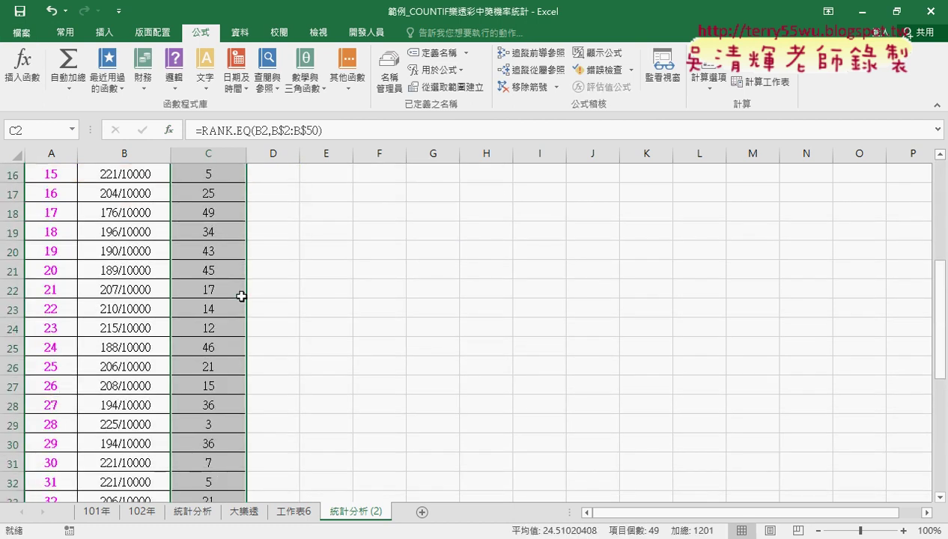
scroll(241, 296, up, 3)
Check that number 8 ranks first at 229/10000 and review C9's formula
click(202, 217)
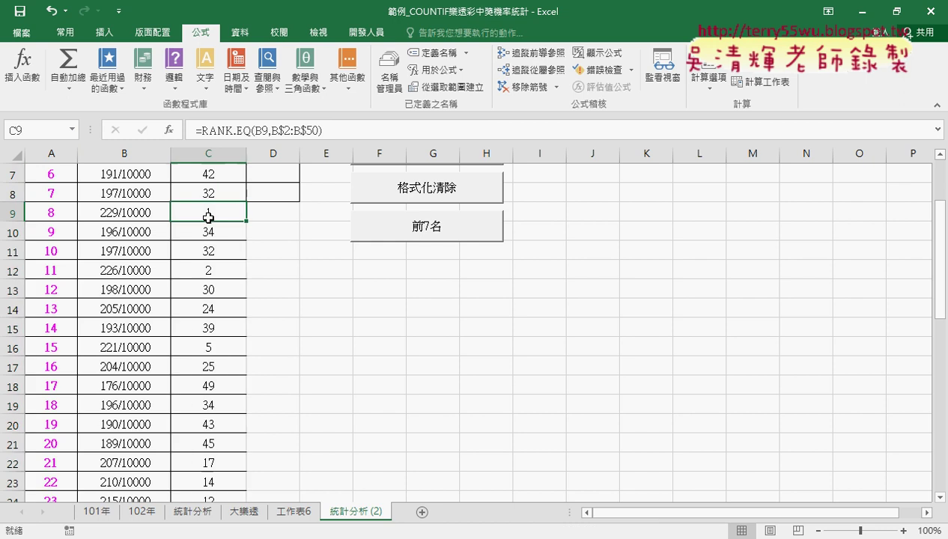
click(138, 213)
drag(46, 213, 241, 222)
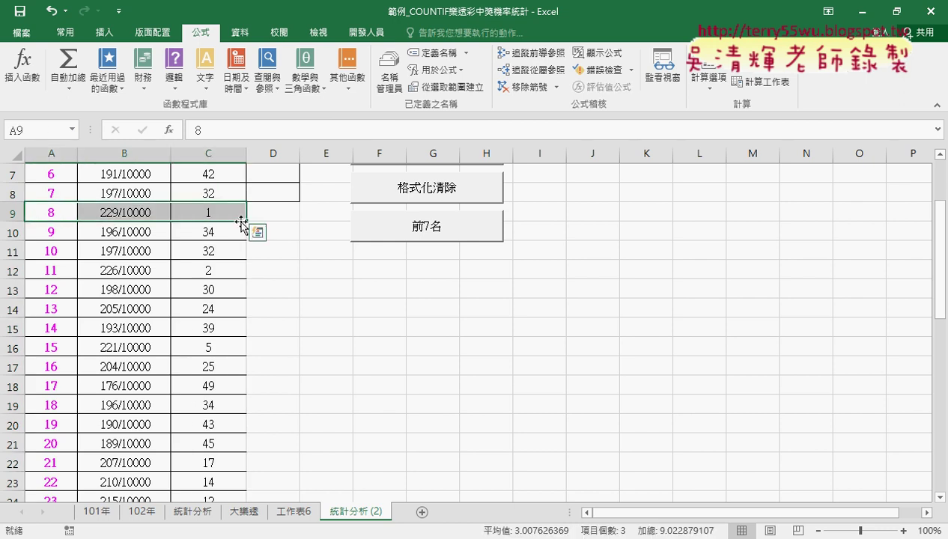
scroll(271, 302, up, 2)
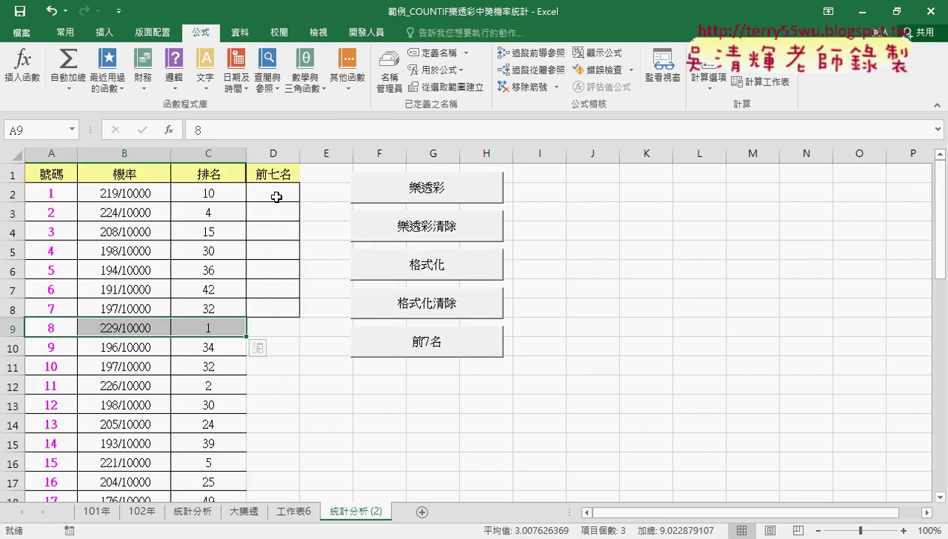
click(211, 322)
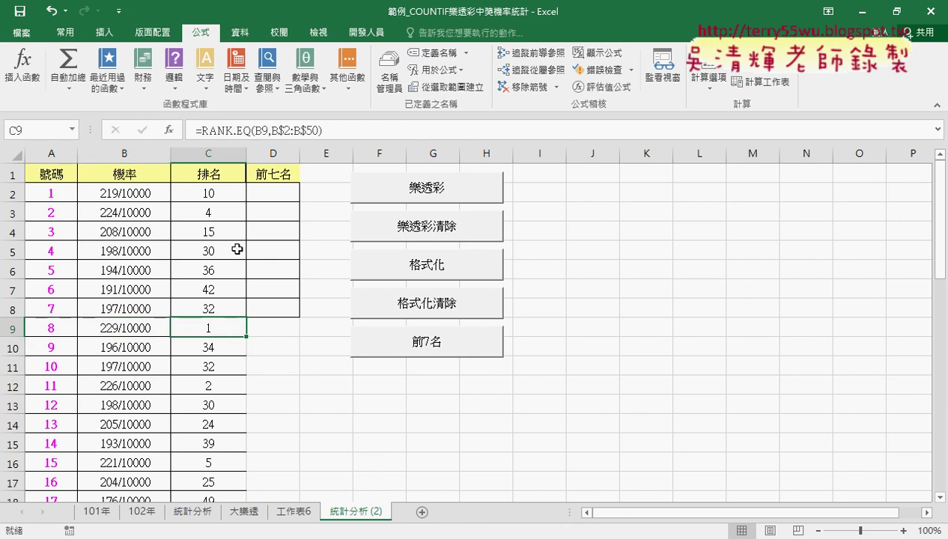
click(271, 193)
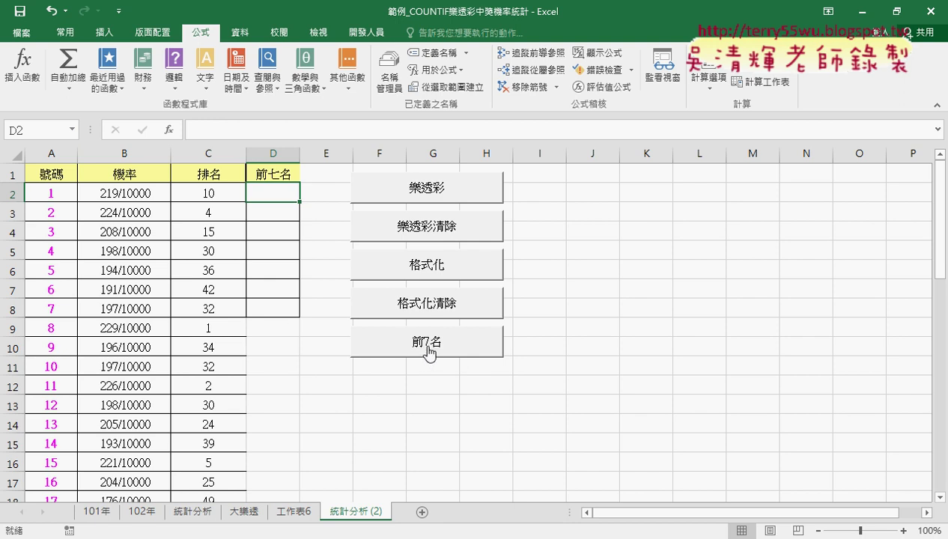
Open the 前7名 button's macro in the VBA editor via Assign Macro > Edit
right_click(429, 348)
click(490, 463)
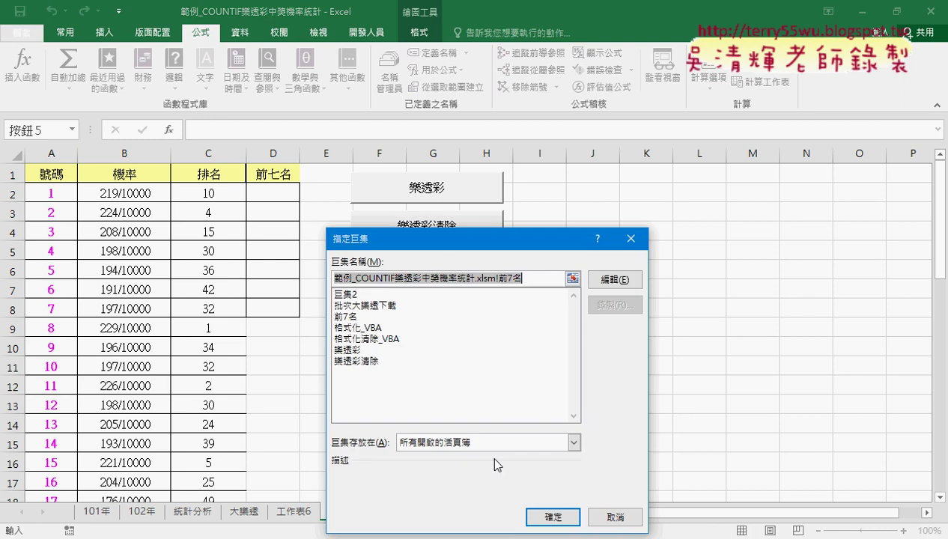
drag(504, 241, 708, 120)
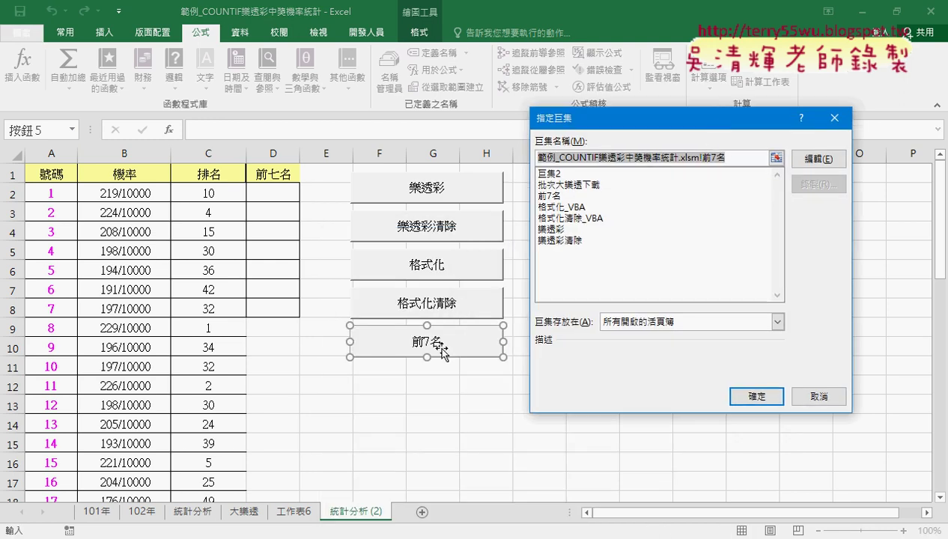
click(818, 158)
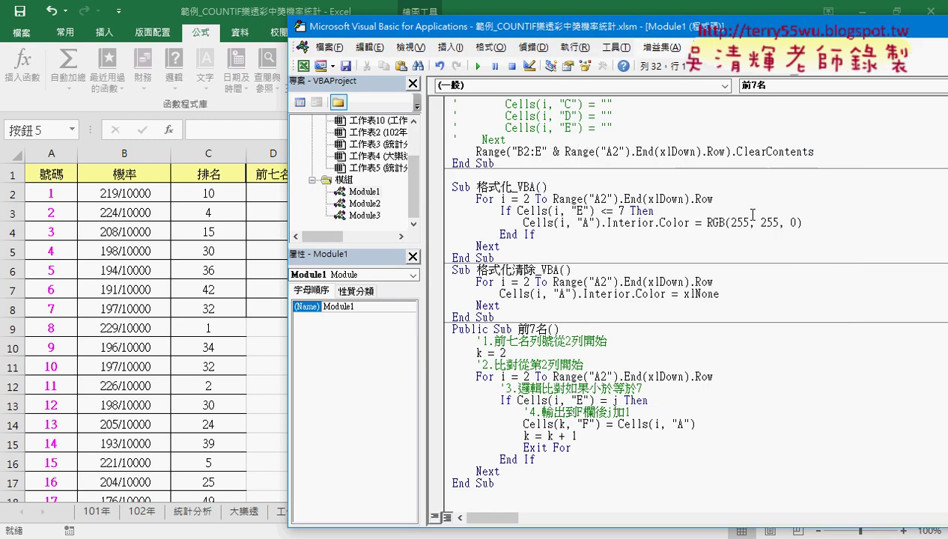
drag(500, 484, 449, 329)
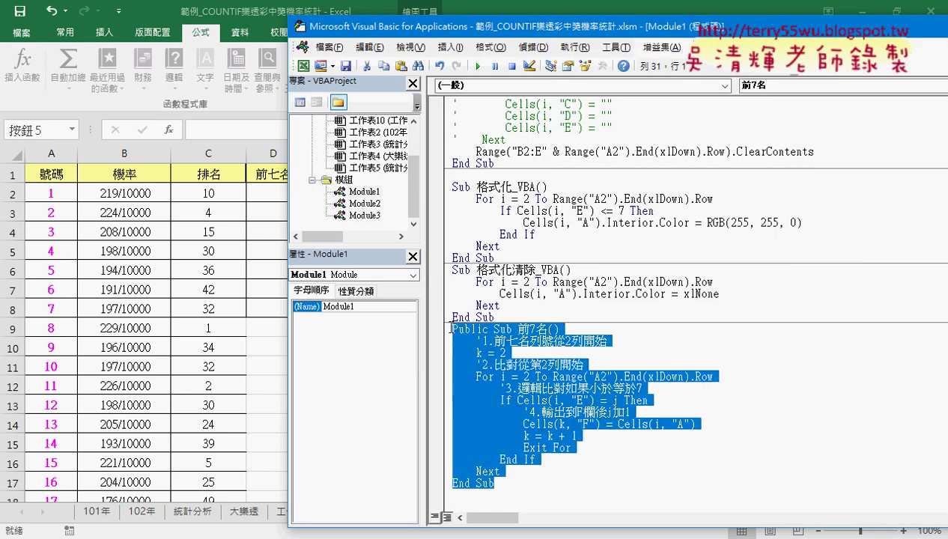
Paste a copy of the 前7名 Sub below it and rename the copy 前7名大樂透()
key(ctrl+c)
click(516, 483)
key(Return)
key(ctrl+v)
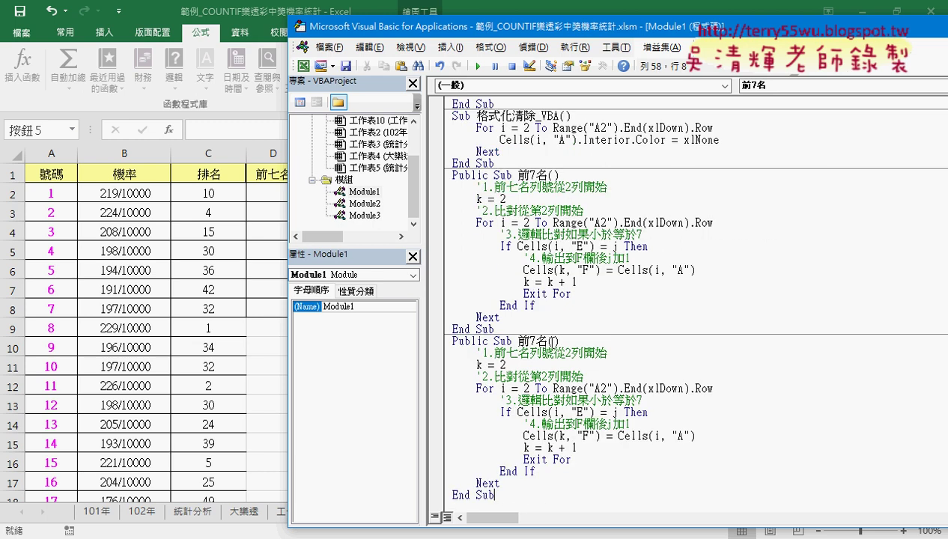
click(550, 341)
text(大樂透)
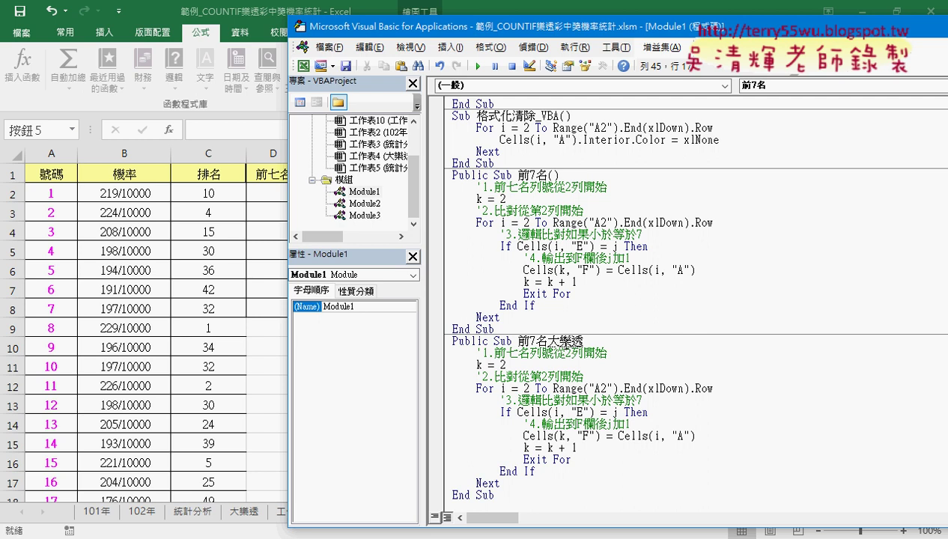
text(())
drag(289, 216, 312, 214)
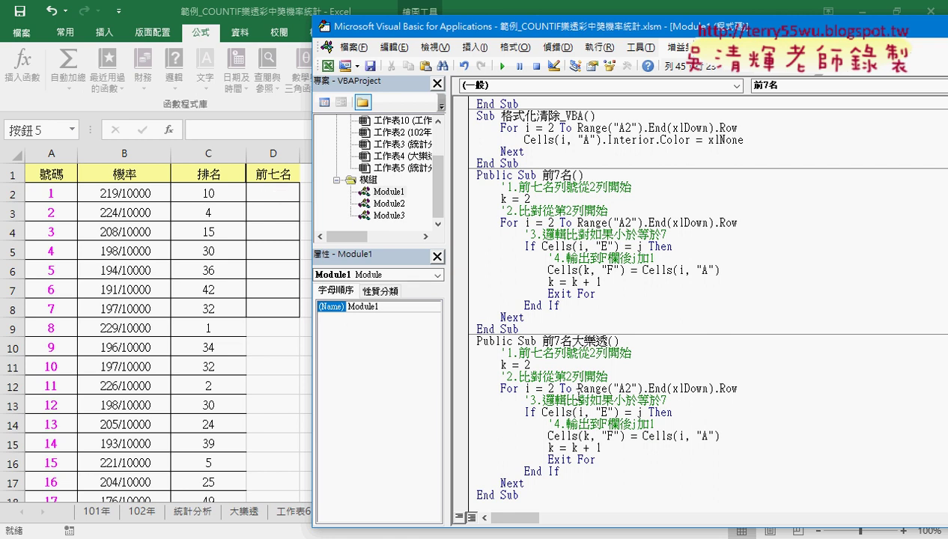
Change the loop's test to Cells(i, "C") <= 7
double_click(526, 388)
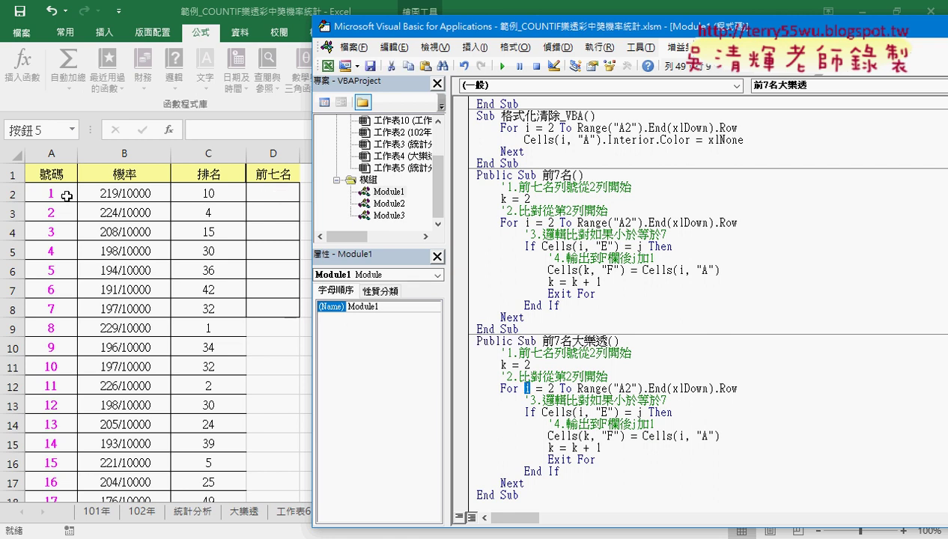
drag(738, 389, 578, 389)
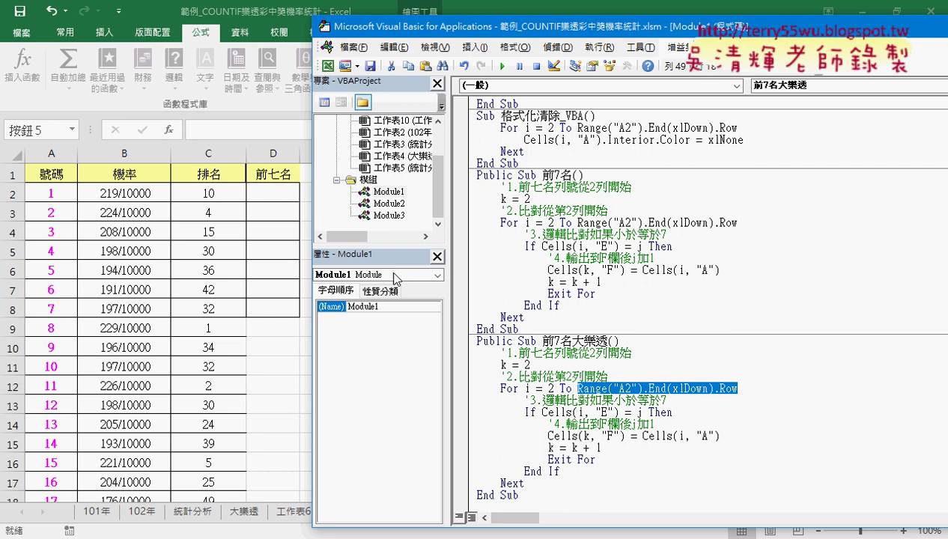
double_click(603, 412)
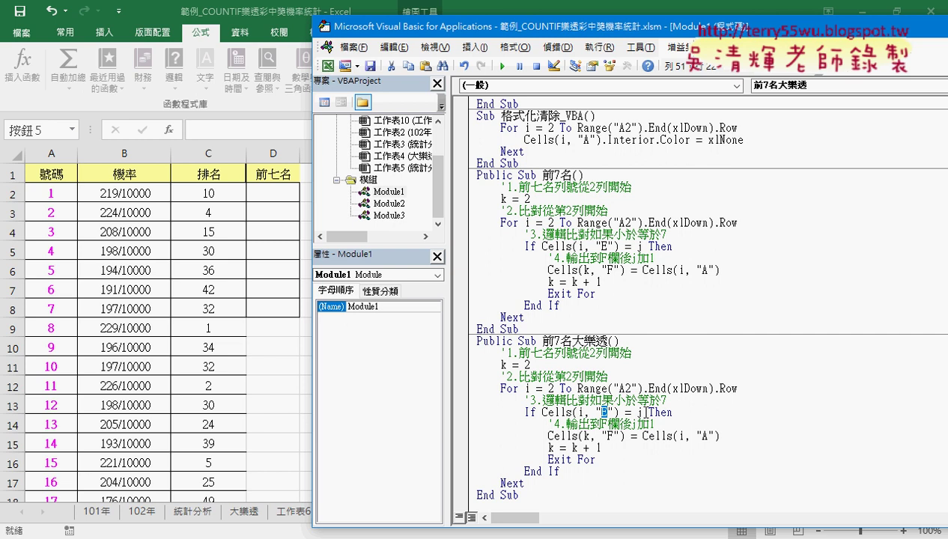
text(C)
drag(641, 411, 619, 412)
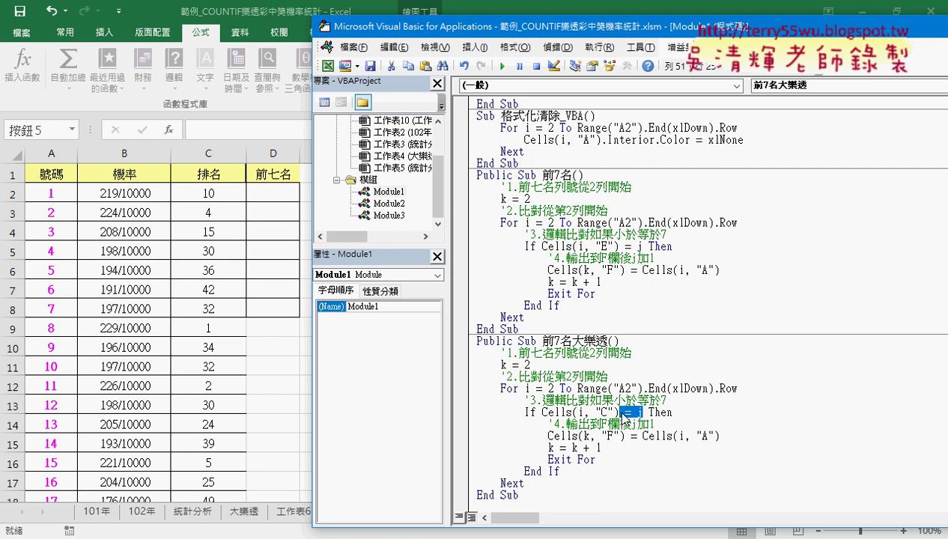
text(<=)
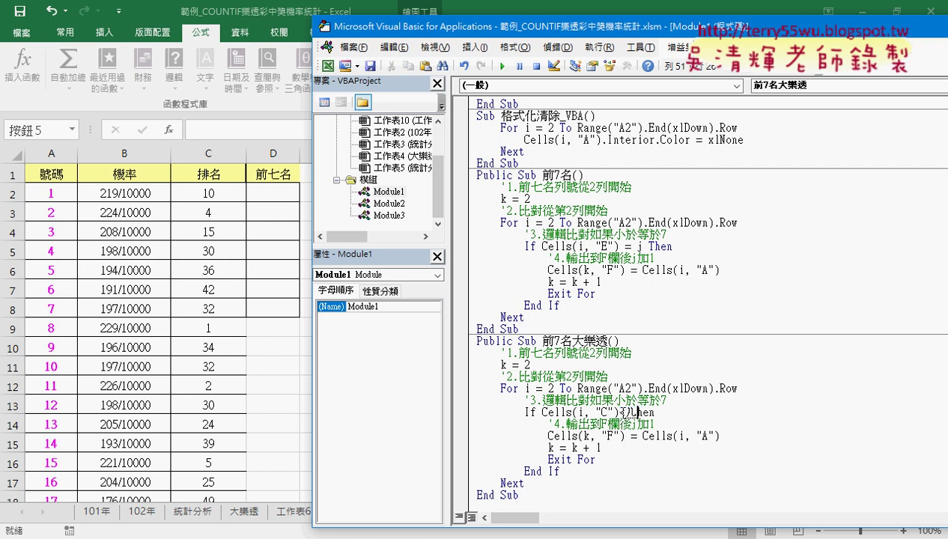
text(7)
Write matching numbers to column D and delete the Exit For line
drag(720, 435, 644, 437)
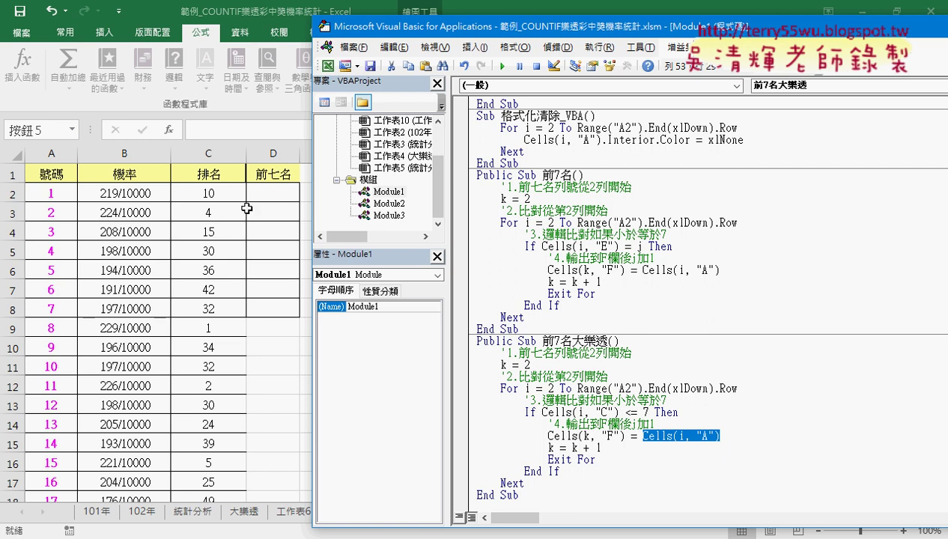
double_click(609, 435)
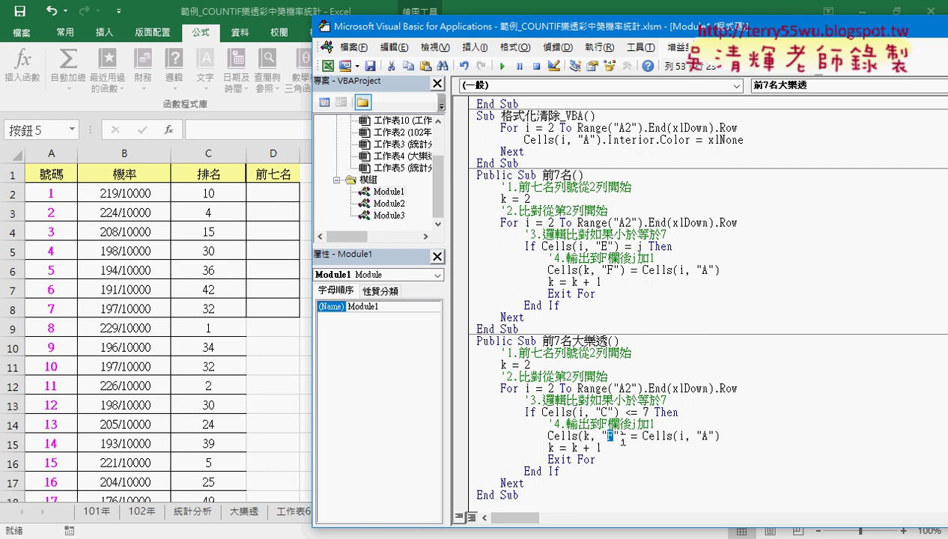
text(D)
drag(602, 448, 543, 446)
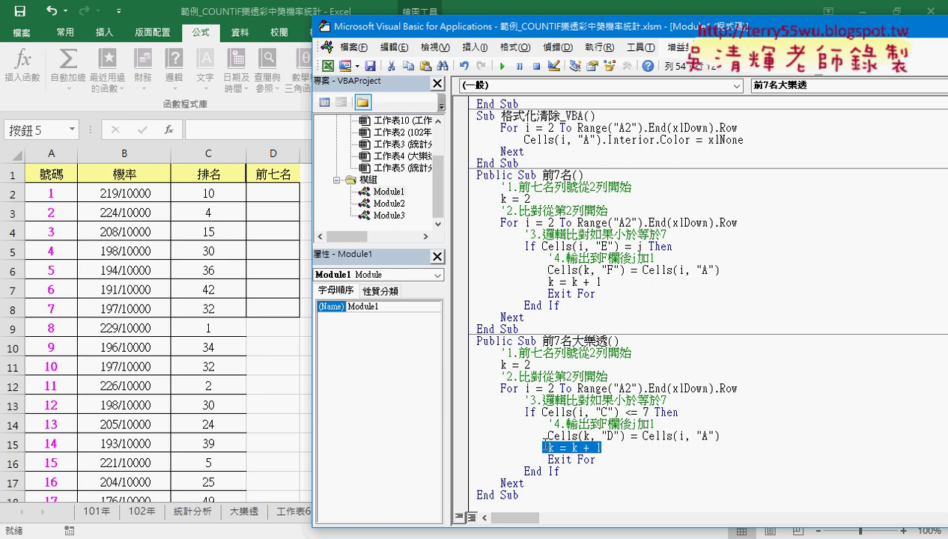
drag(611, 461, 424, 459)
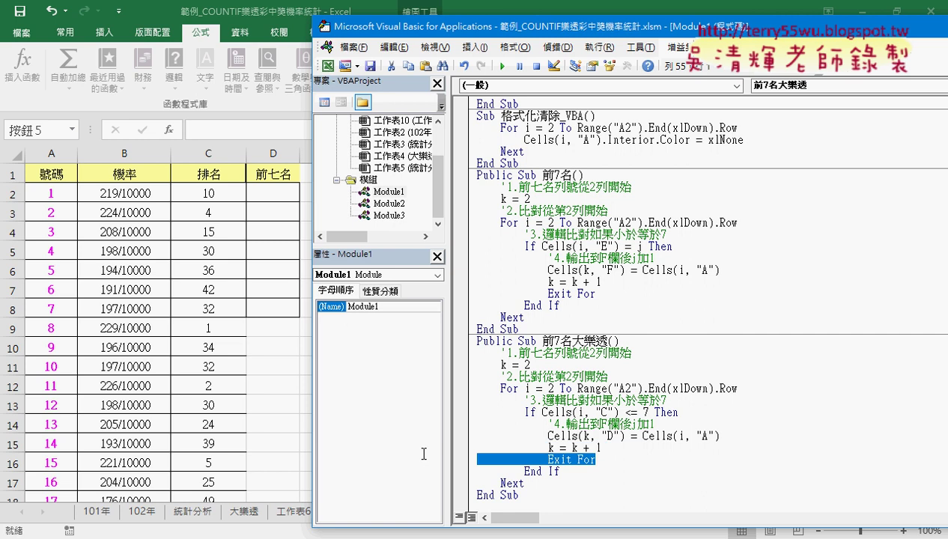
key(Delete)
key(Delete)
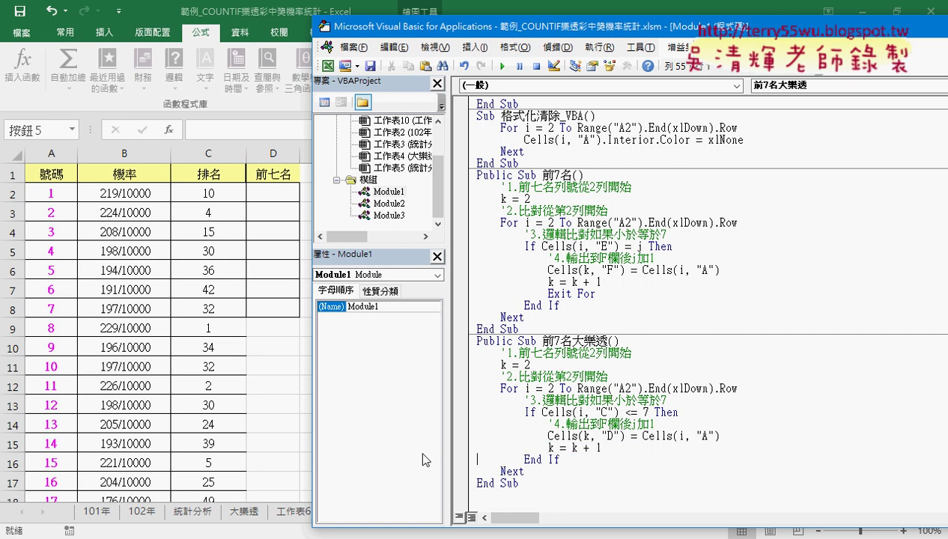
click(573, 434)
drag(545, 39, 575, 36)
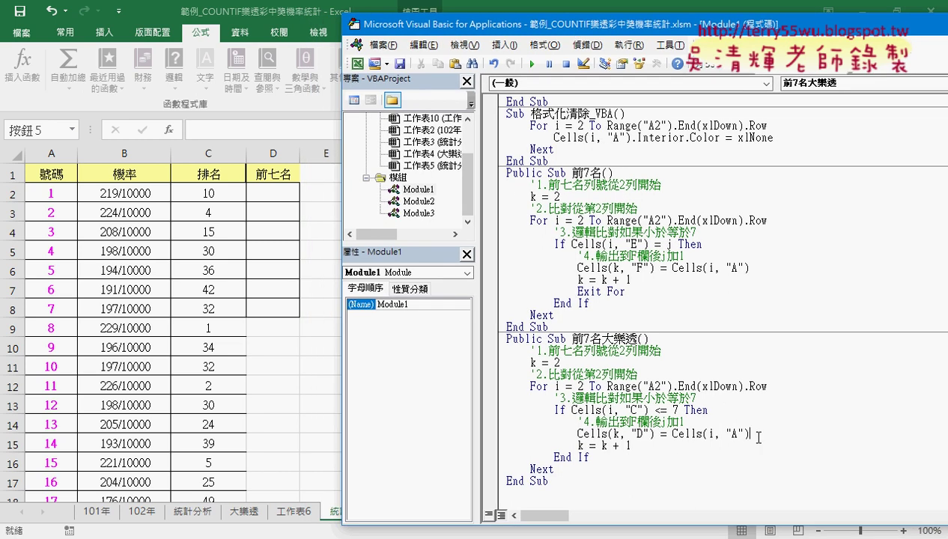
Step through 前7名大樂透's first rank checks with F8, inspecting variable values
key(F8)
key(F8)
key(F8)
key(F8)
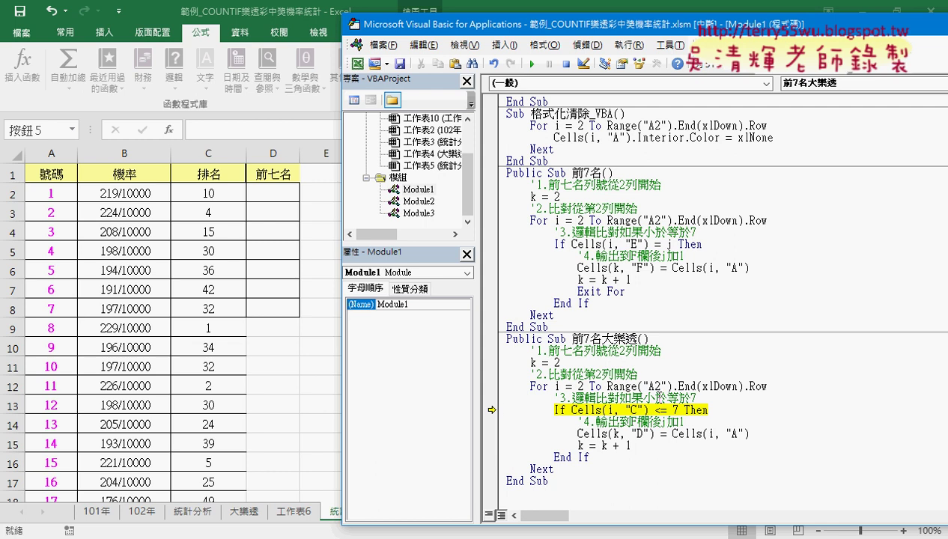
mouse_move(595, 411)
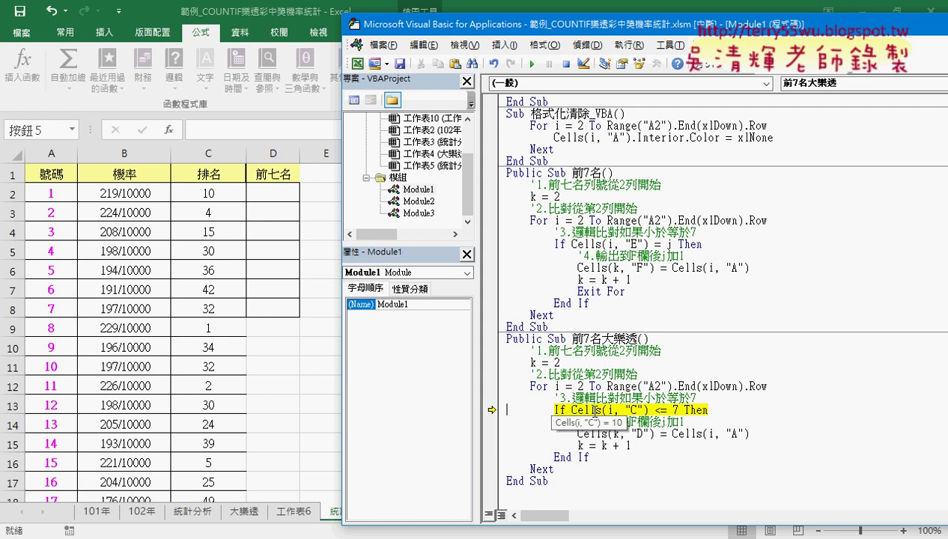
key(F8)
key(F8)
key(F8)
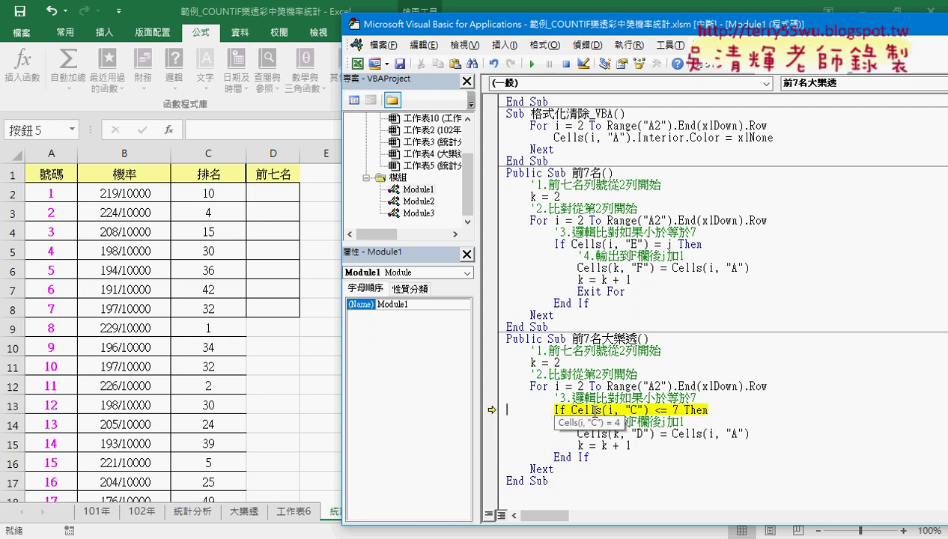
key(F8)
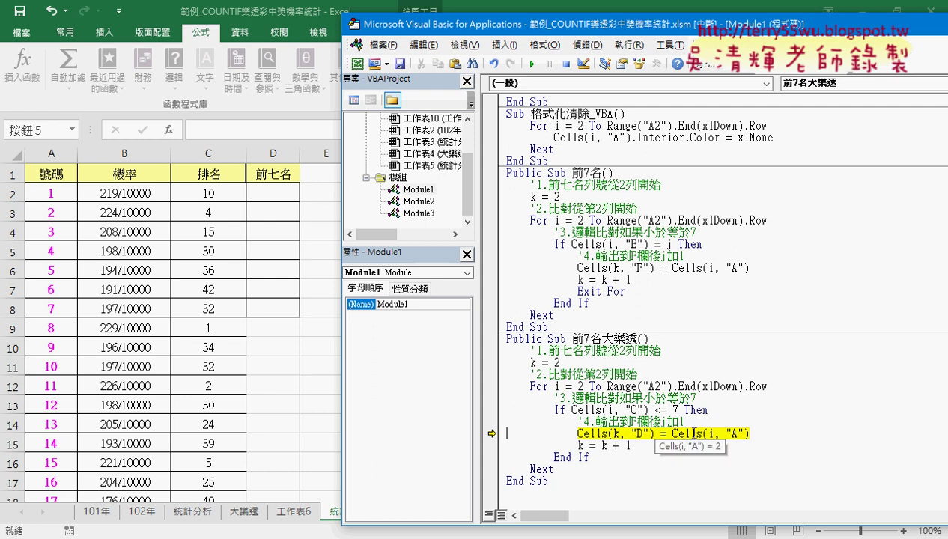
mouse_move(661, 428)
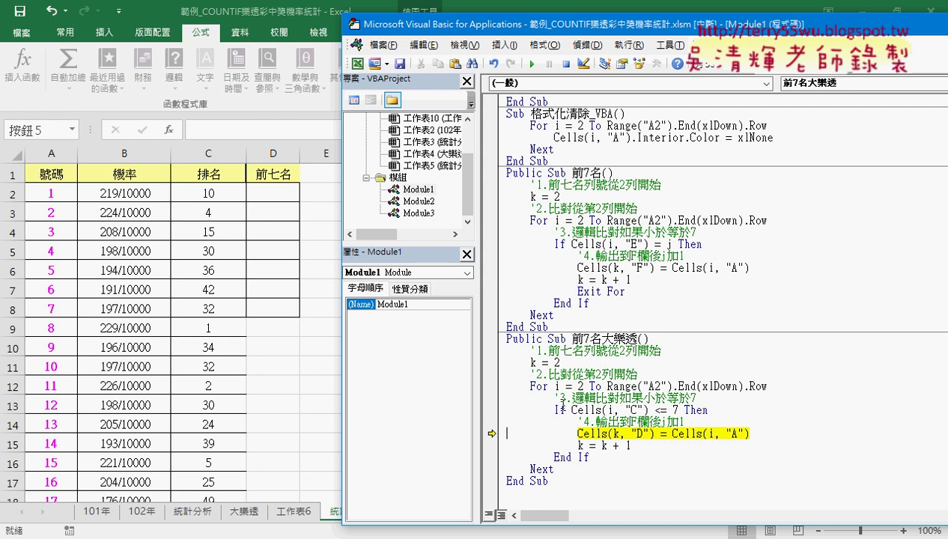
mouse_move(614, 432)
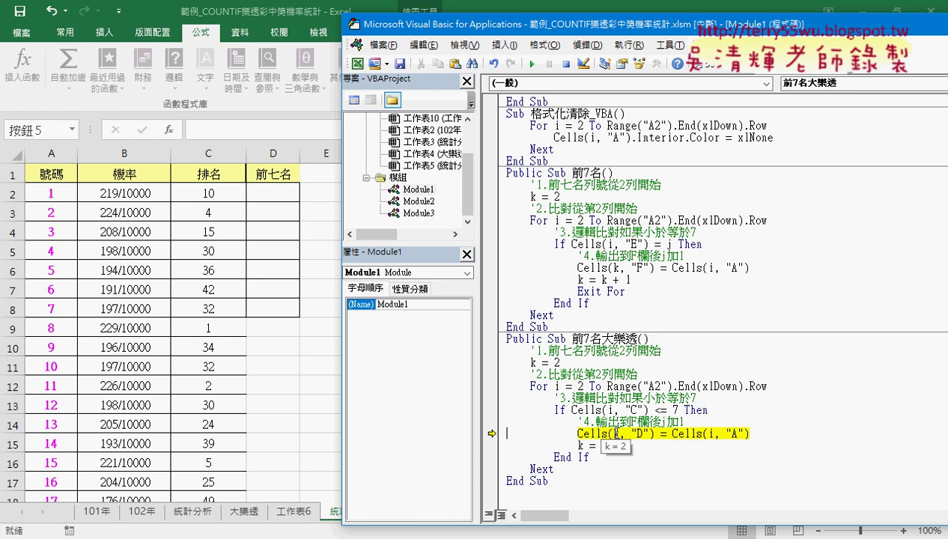
Step past writing 2 into D2, then run the macro to completion
key(F8)
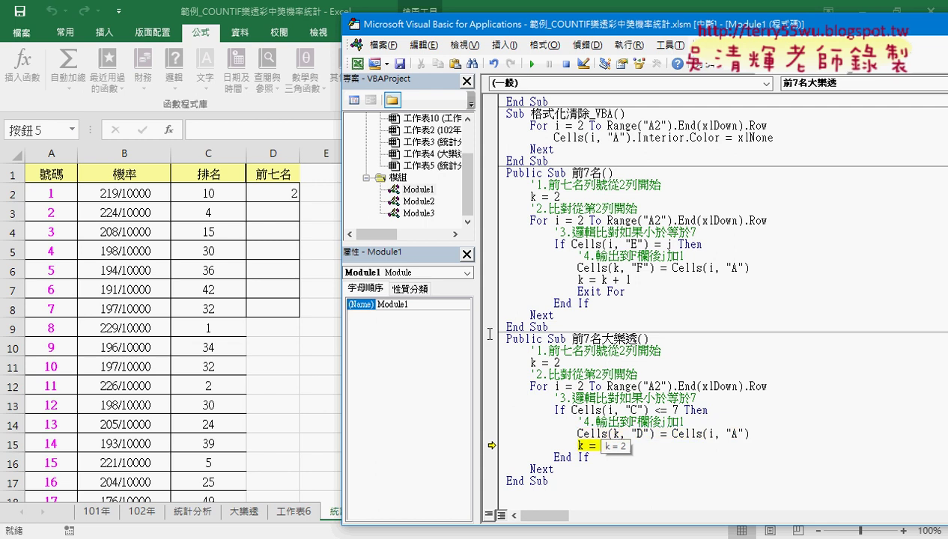
mouse_move(718, 382)
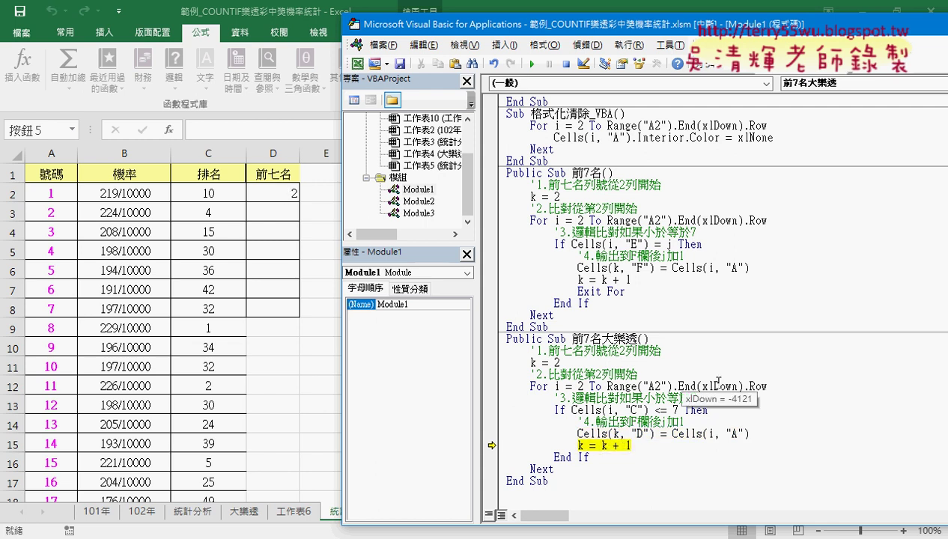
key(F8)
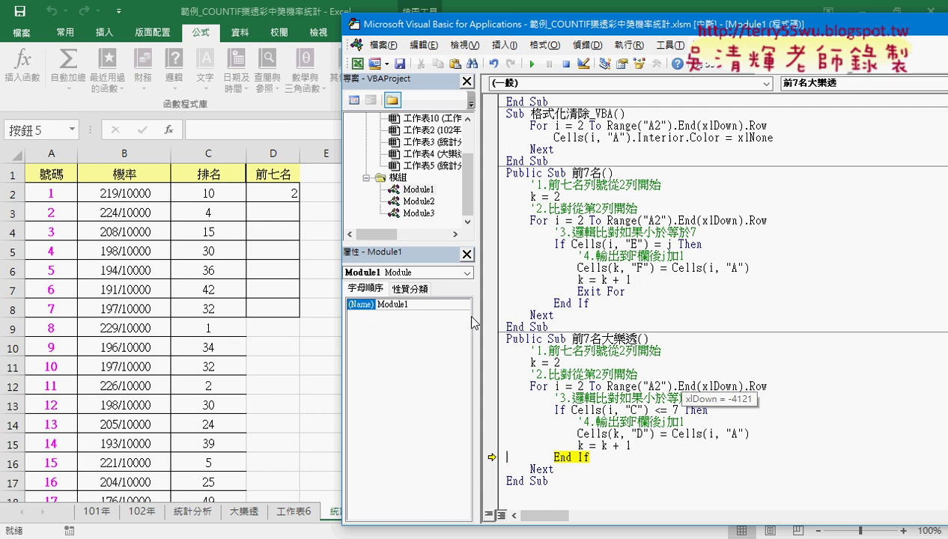
key(F8)
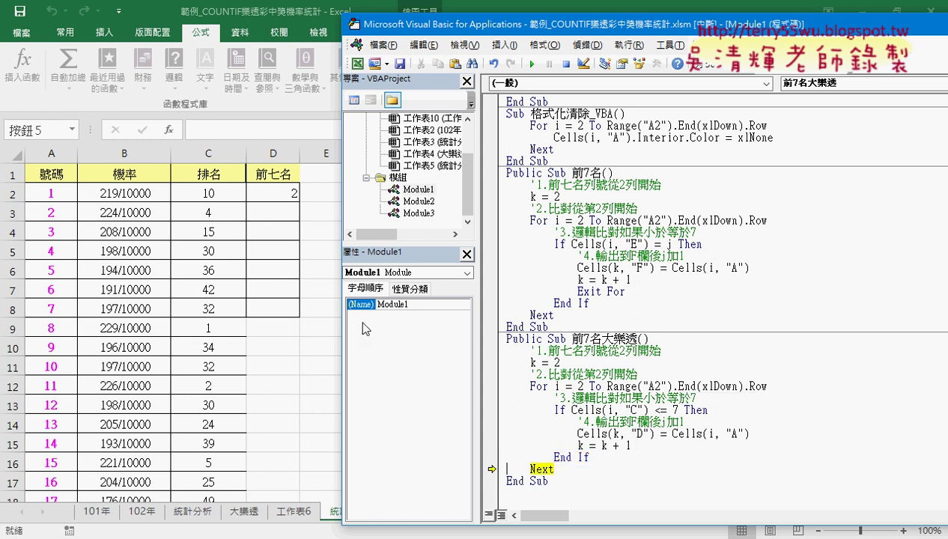
key(F8)
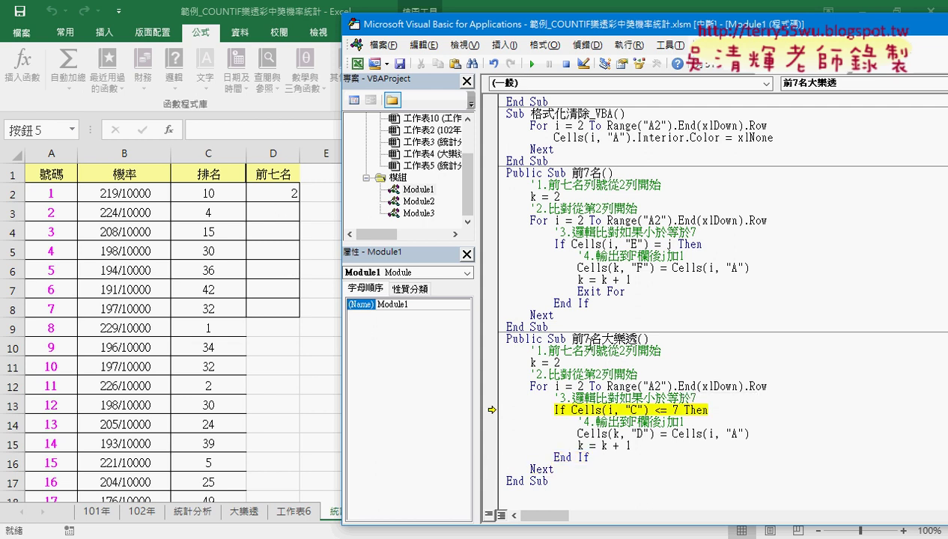
click(533, 66)
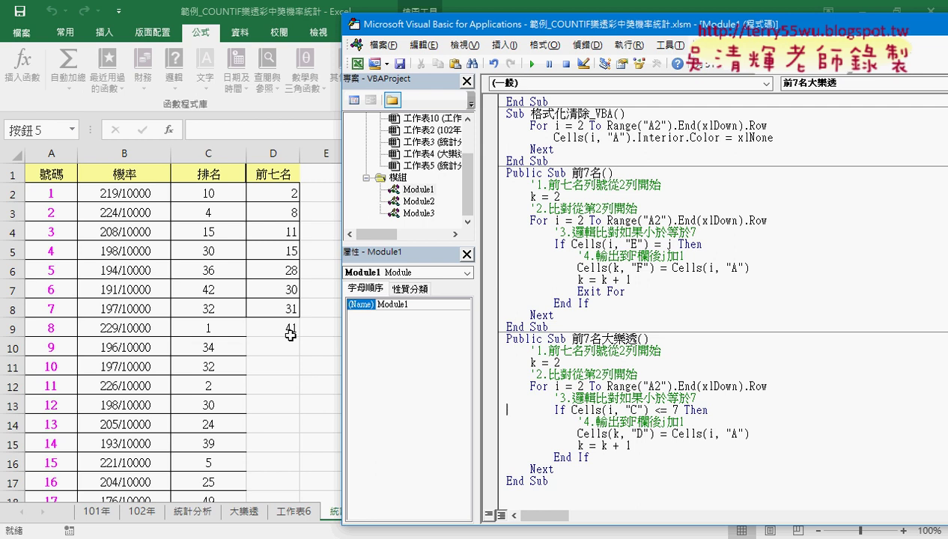
Back on the worksheet, confirm number 30 ranks 7 in C31
drag(289, 309, 289, 328)
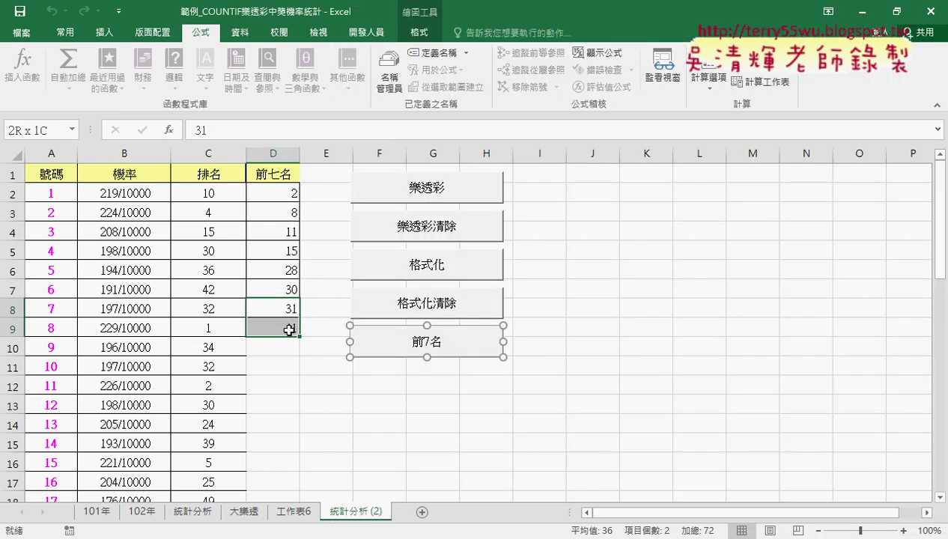
scroll(204, 383, down, 3)
scroll(204, 383, down, 3)
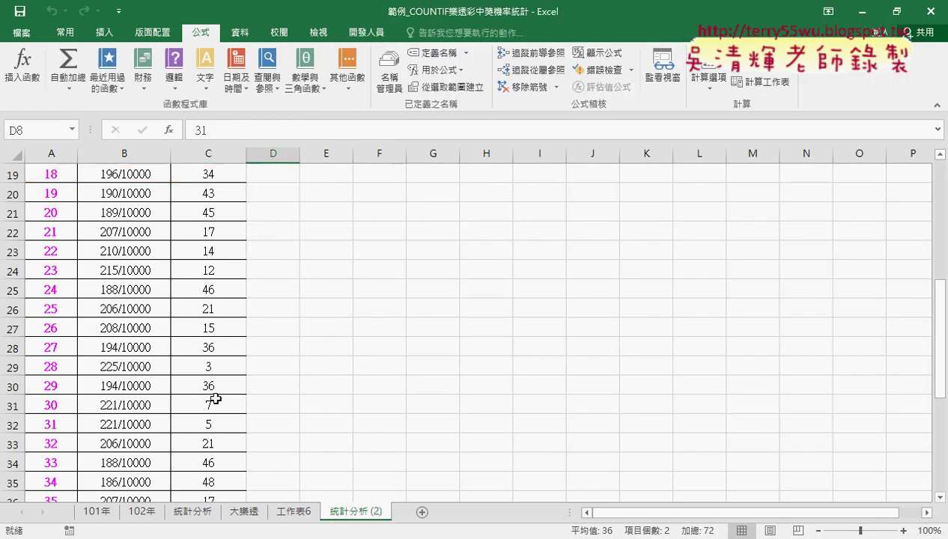
click(212, 405)
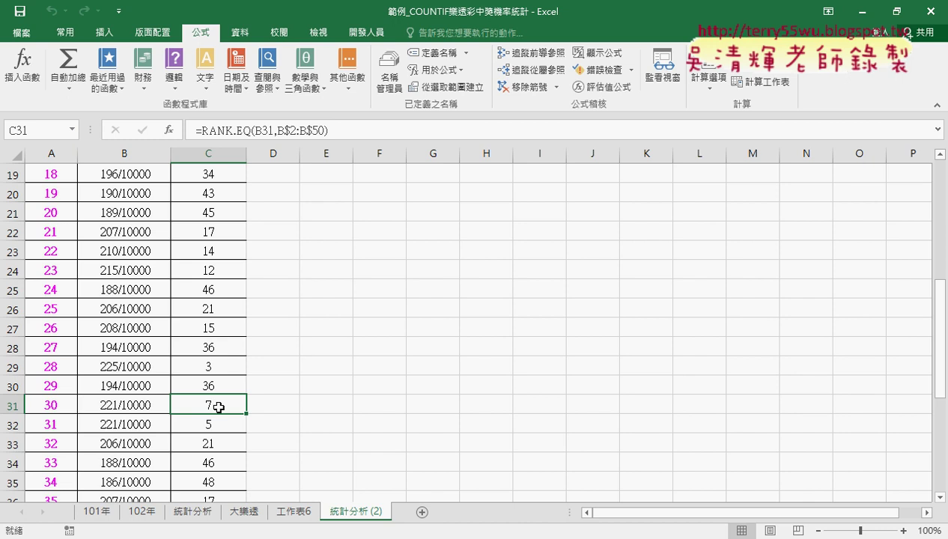
Confirm number 41 also ranks 7 in C42 and highlight its row
scroll(228, 405, up, 1)
scroll(244, 404, up, 2)
scroll(244, 405, up, 1)
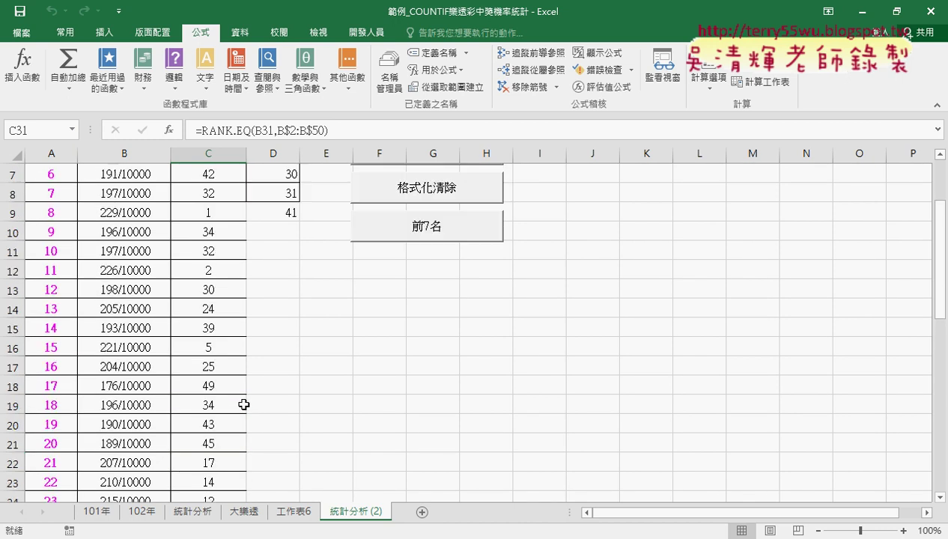
scroll(244, 404, down, 2)
scroll(244, 404, down, 1)
scroll(244, 404, down, 3)
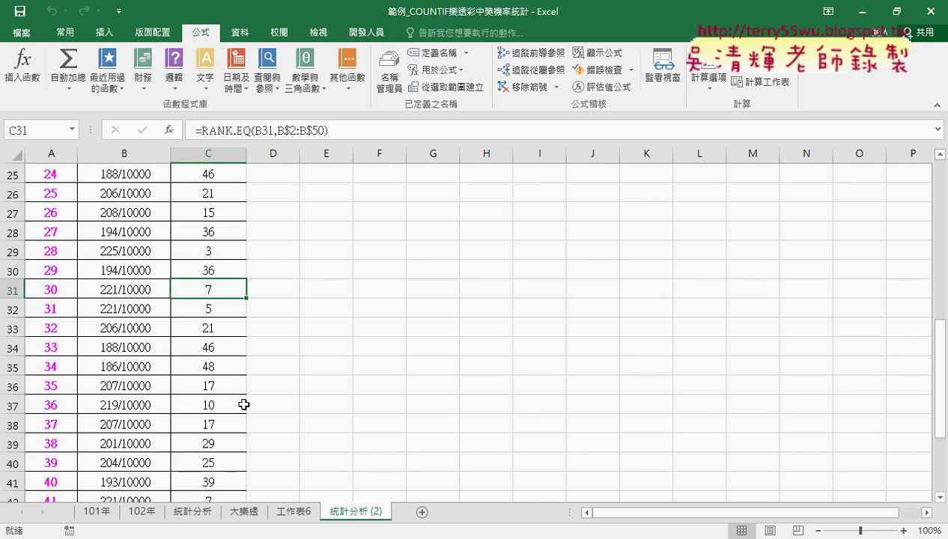
scroll(244, 404, up, 2)
scroll(244, 404, up, 2)
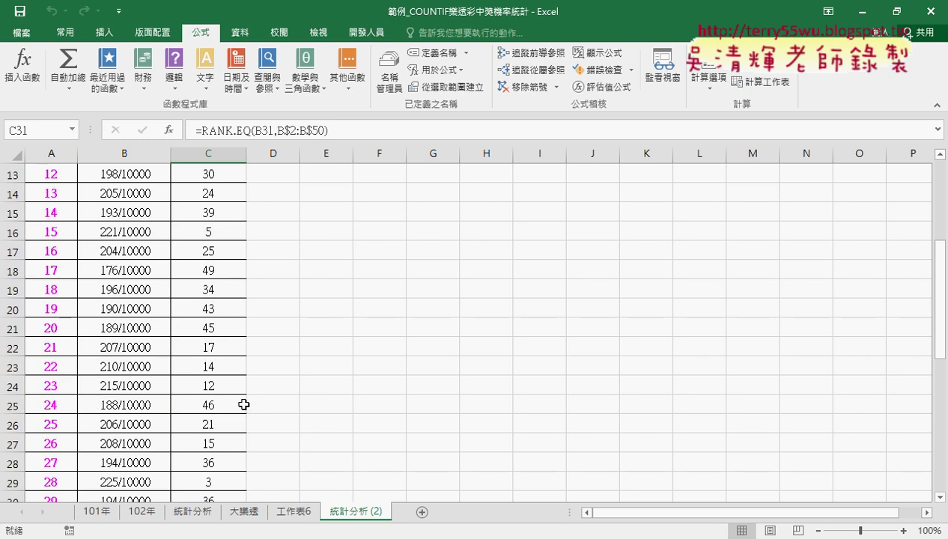
scroll(244, 404, up, 2)
scroll(244, 404, down, 3)
scroll(244, 404, down, 3)
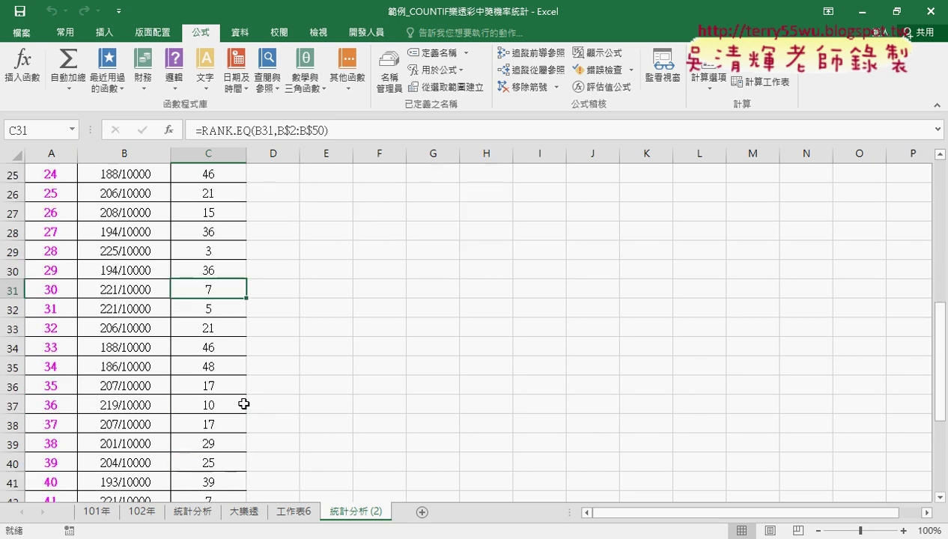
scroll(234, 378, down, 1)
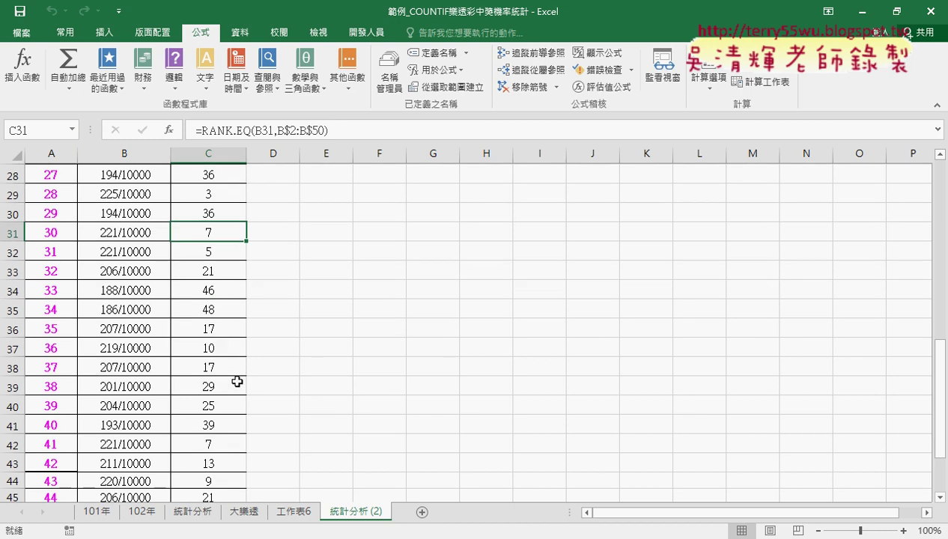
click(217, 447)
drag(218, 447, 38, 444)
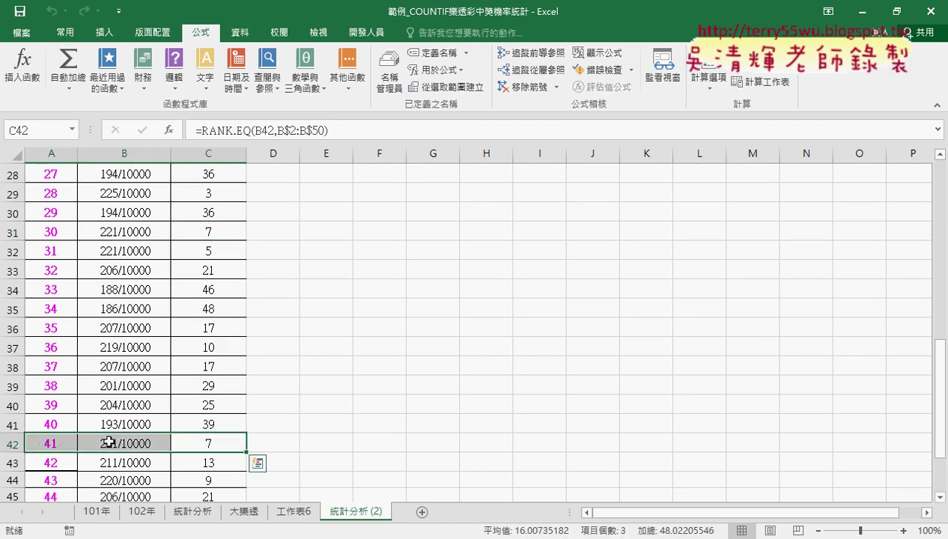
Select the eight top-ranked numbers in D2:D9
scroll(264, 395, up, 4)
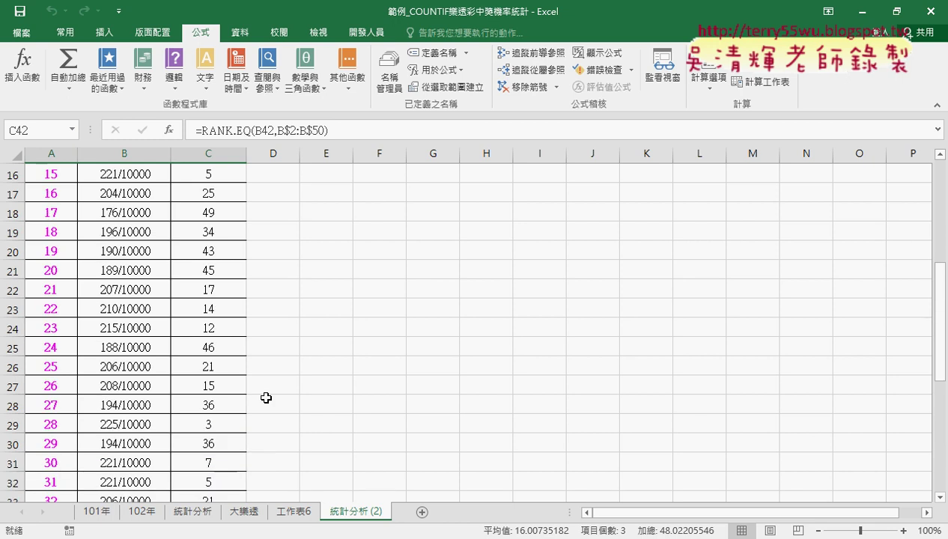
scroll(264, 395, up, 5)
drag(283, 192, 283, 328)
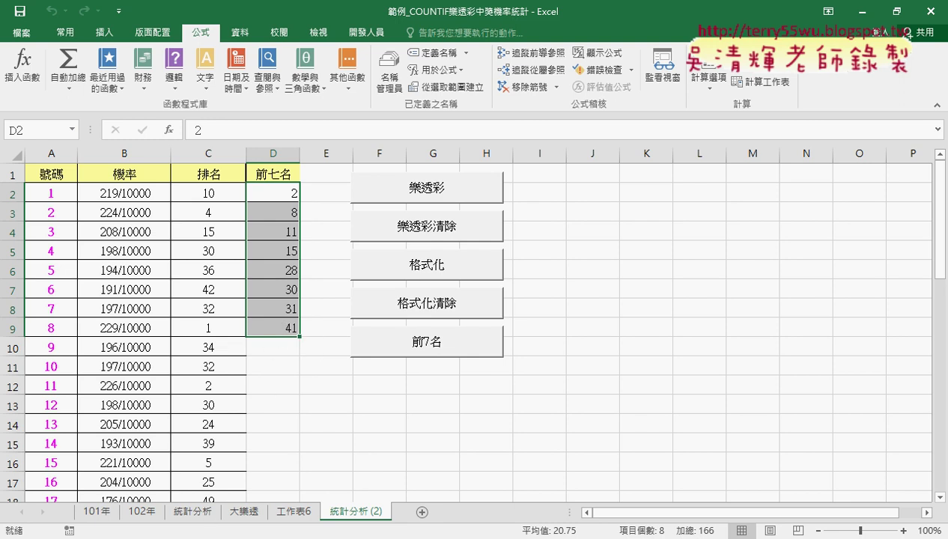
Go from 範例檔(101) into 05檢視參照函數 and select the 05檢視與參照函數練習 workbook
mouse_move(199, 538)
click(158, 488)
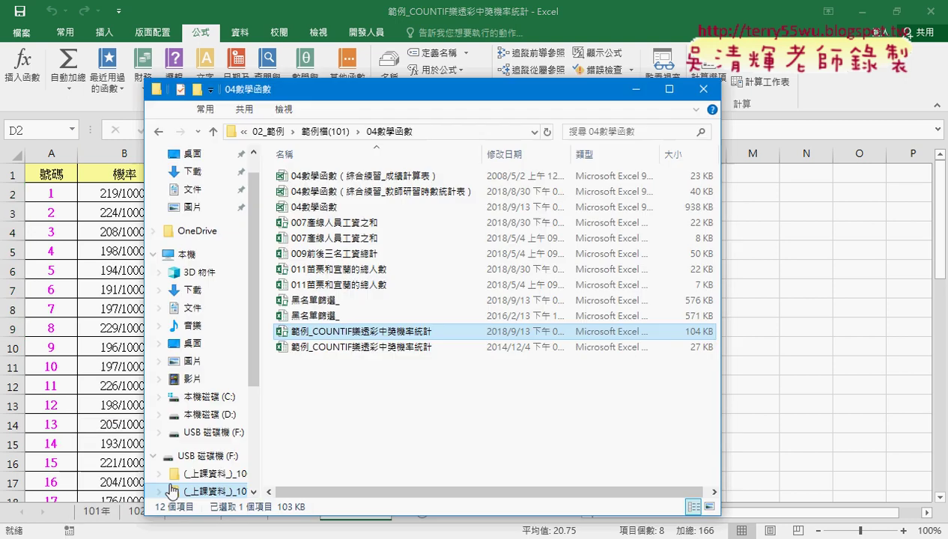
click(329, 132)
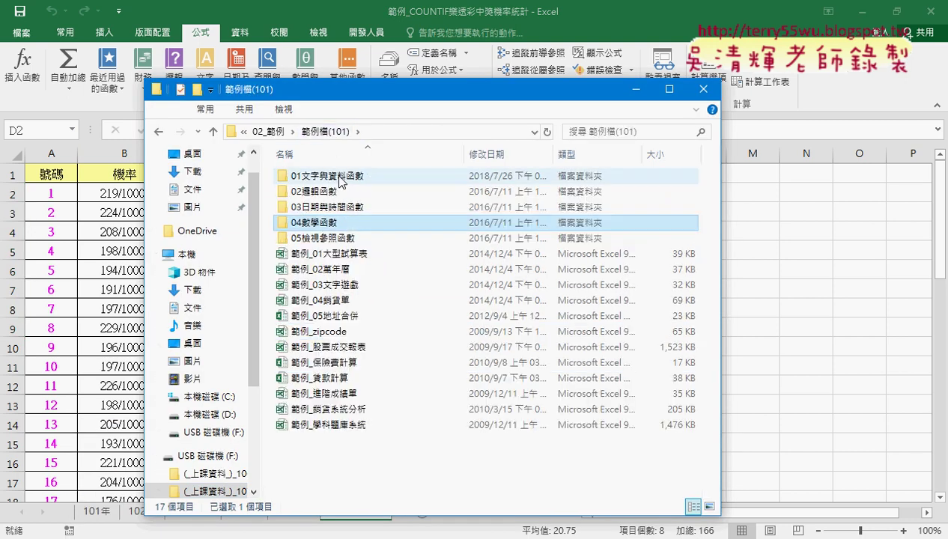
double_click(349, 244)
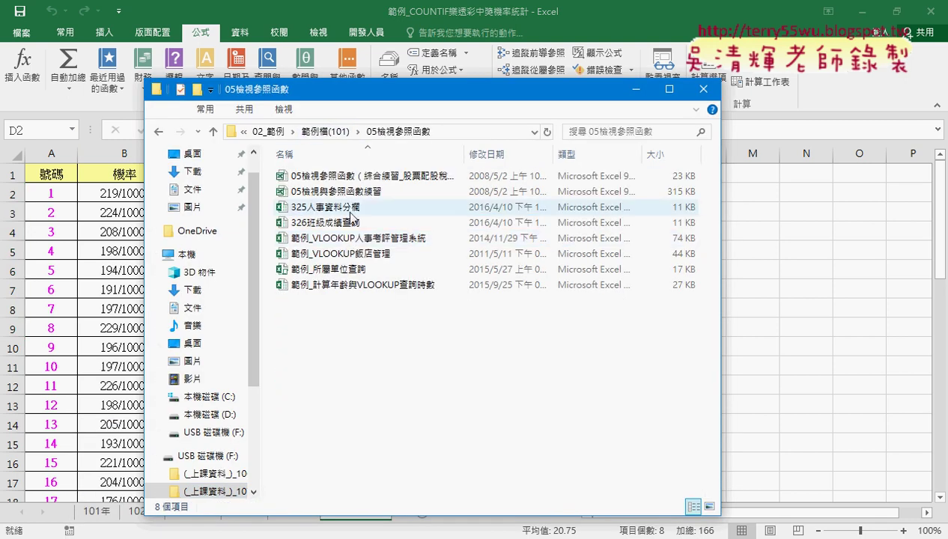
click(354, 191)
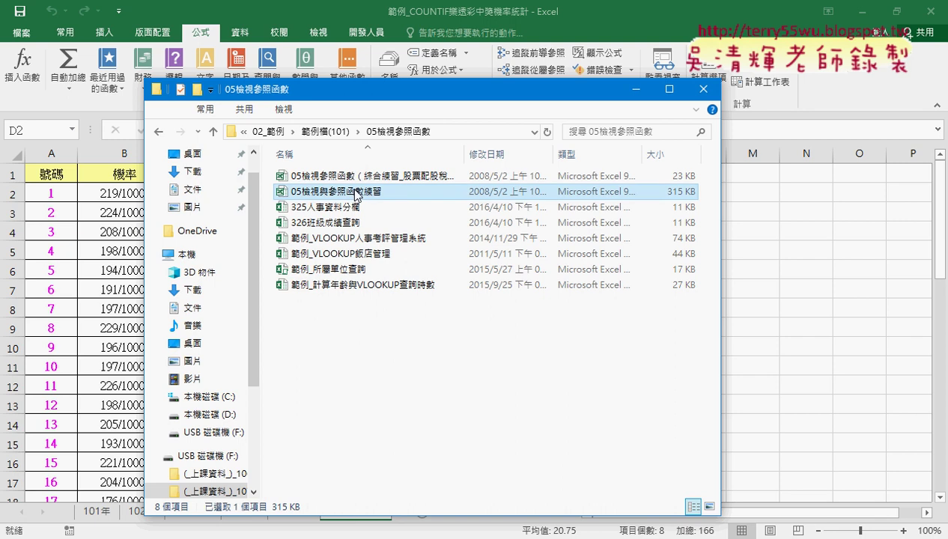